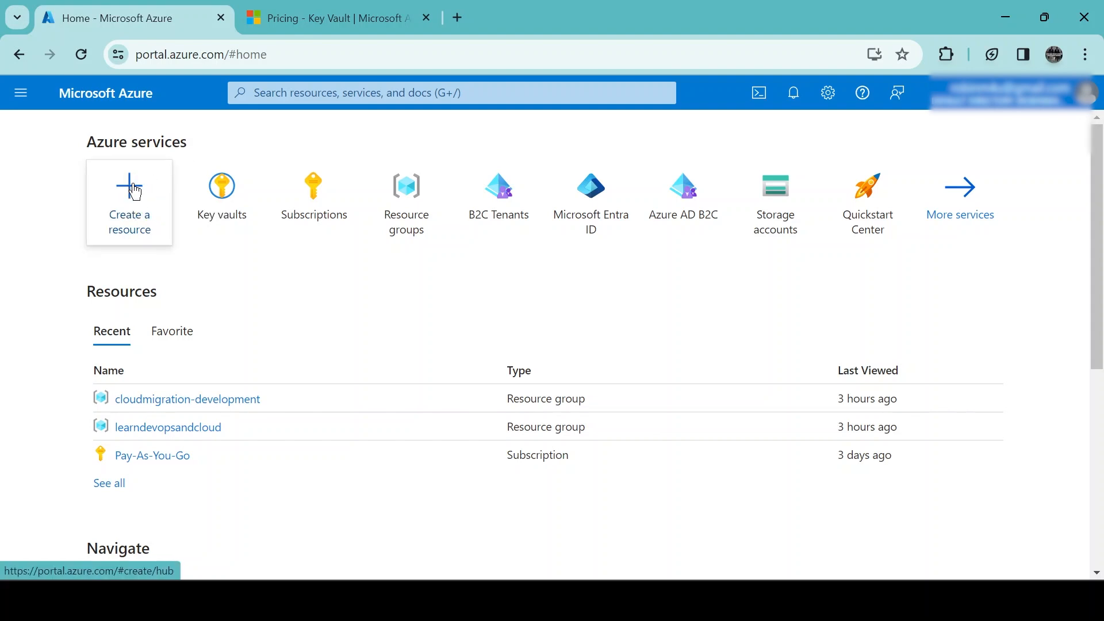
# Step: Find Microsoft's Key Vault service in the marketplace by searching for "key vault" and start creating a new vault
pyautogui.click(127, 199)
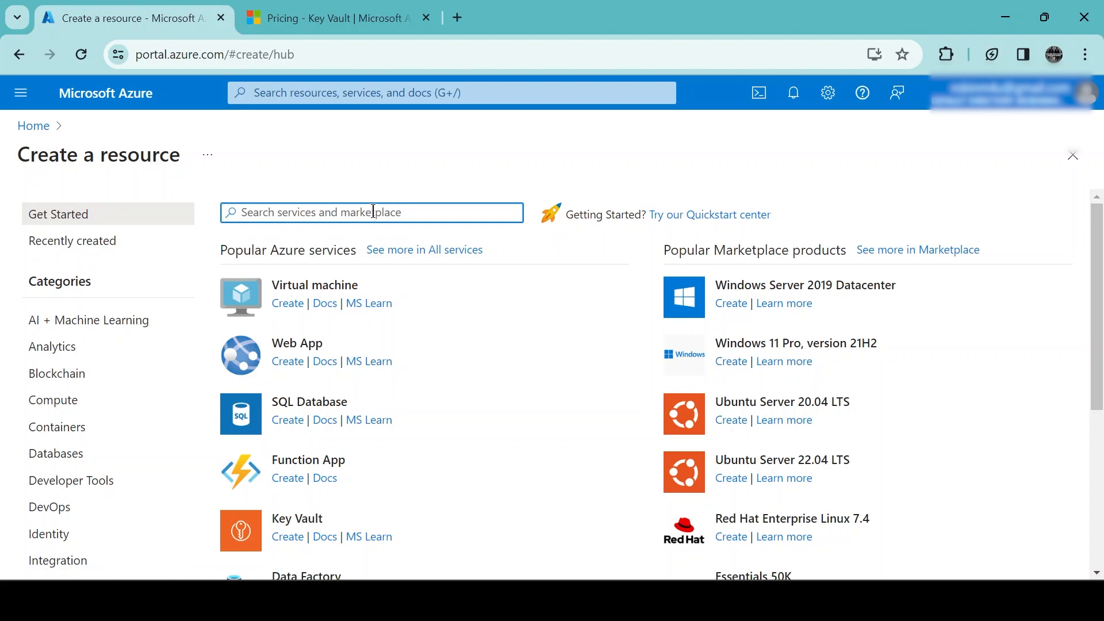
pyautogui.write('ke')
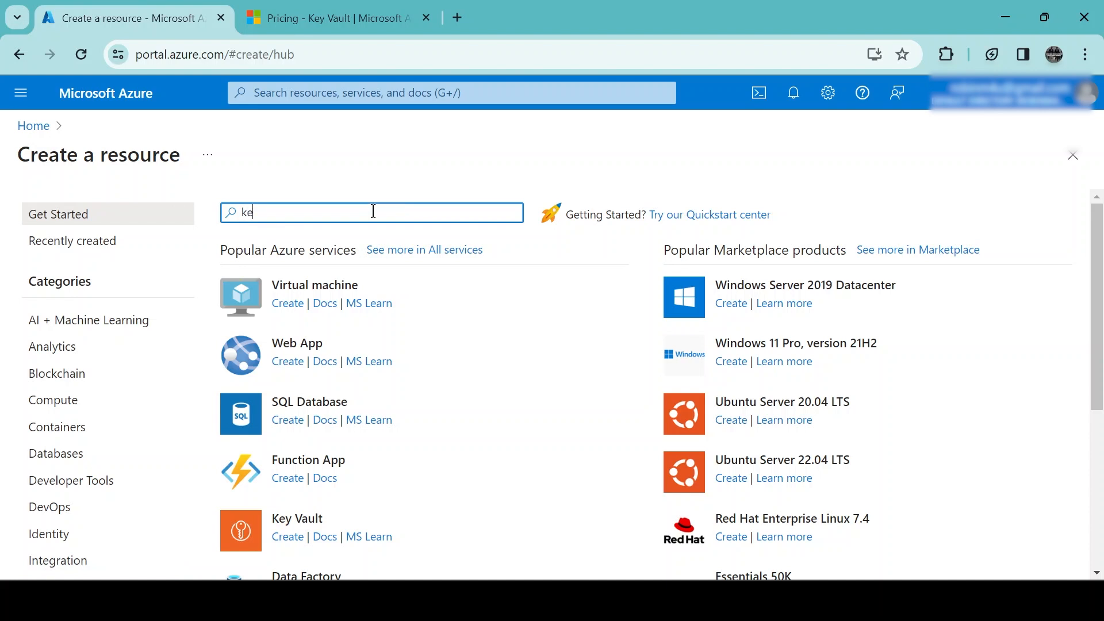
pyautogui.write('y vault')
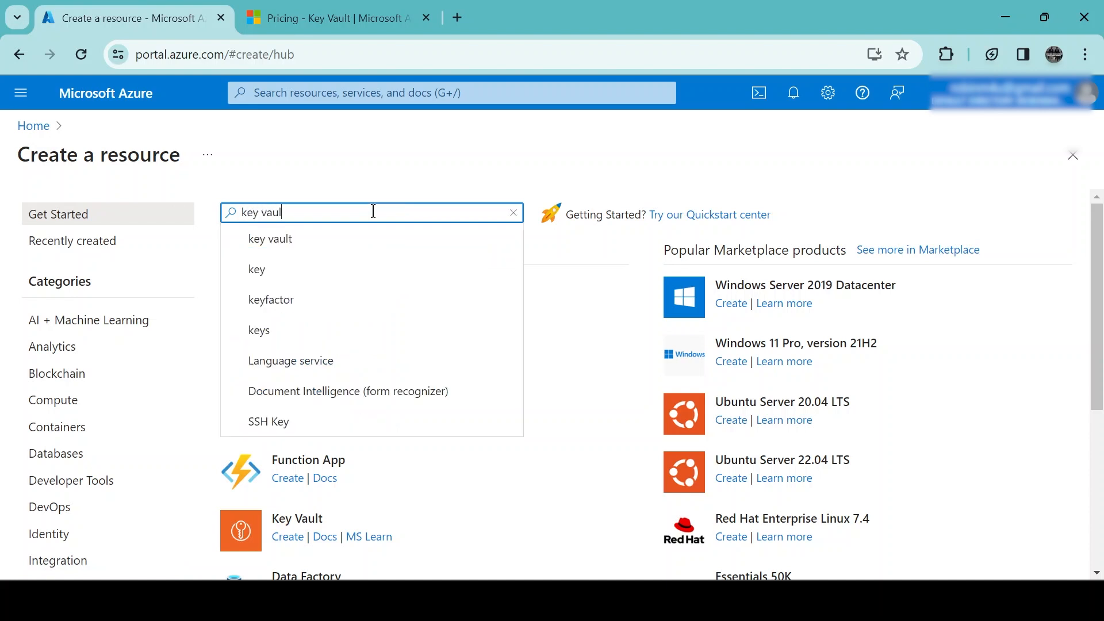
pyautogui.click(308, 244)
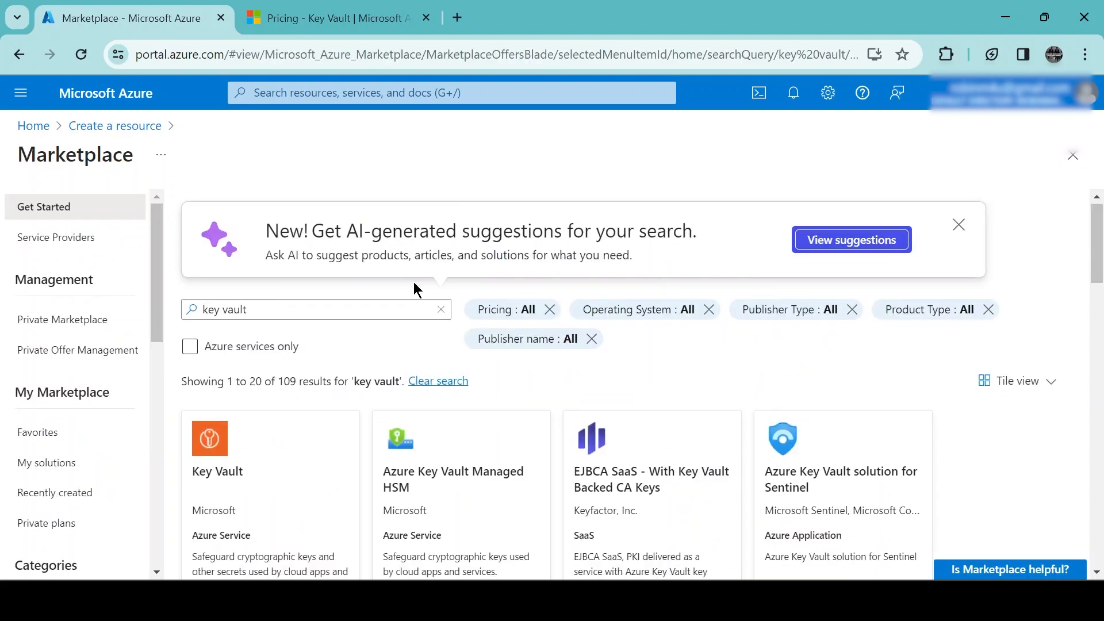
pyautogui.scroll(-3, 413, 282)
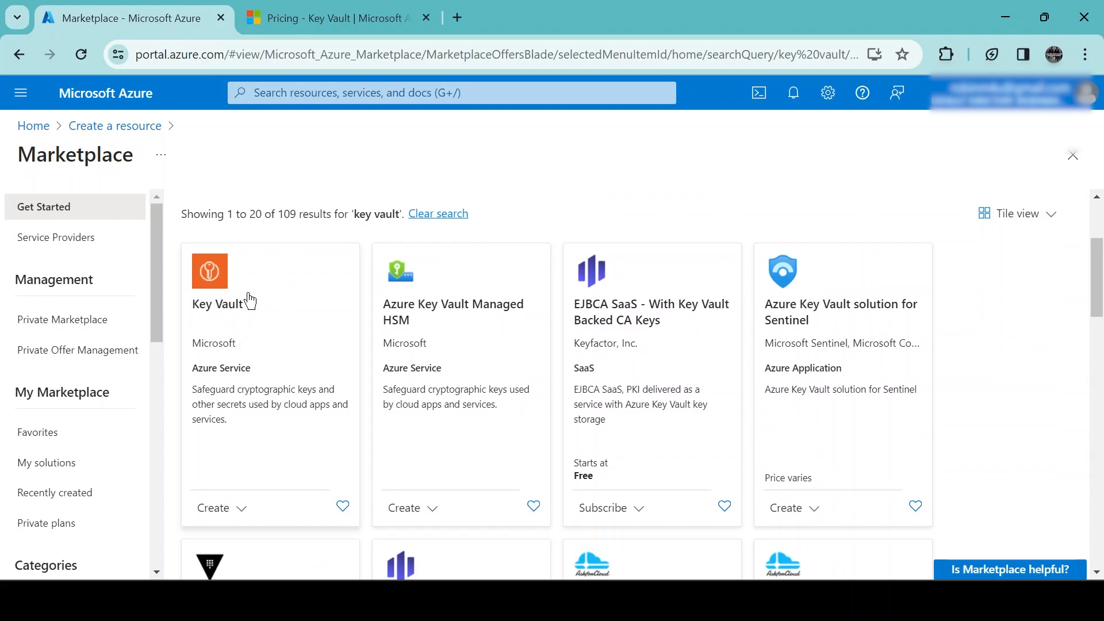
pyautogui.click(231, 303)
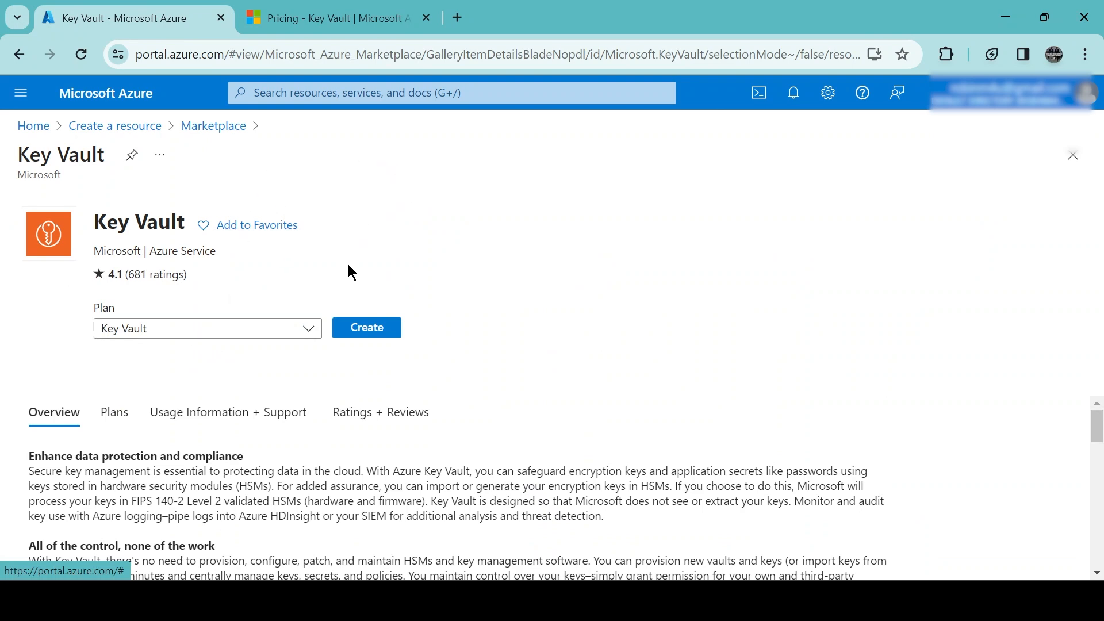
pyautogui.click(368, 329)
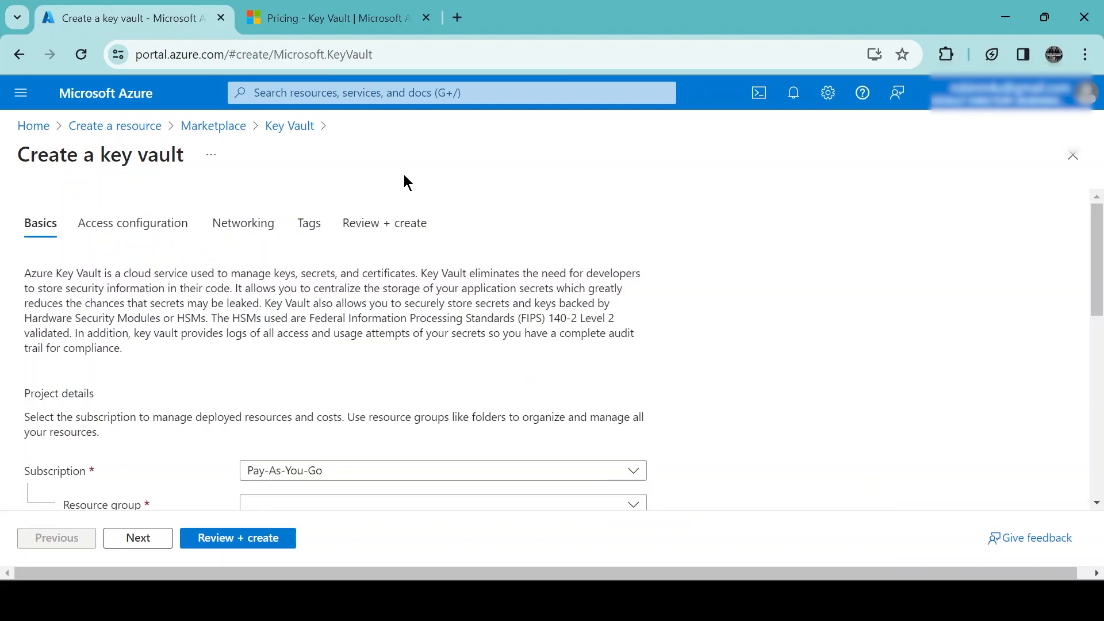
# Step: Assign the new key vault to the existing cloudmigration-development resource group
pyautogui.scroll(-2, 352, 253)
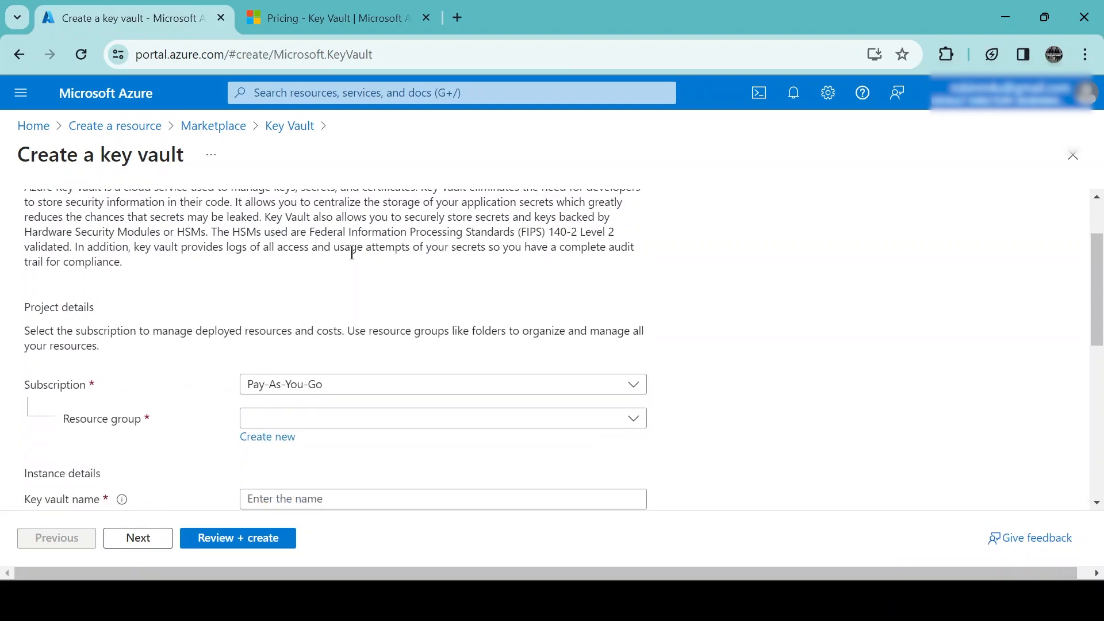
pyautogui.scroll(2, 353, 259)
pyautogui.scroll(-3, 352, 257)
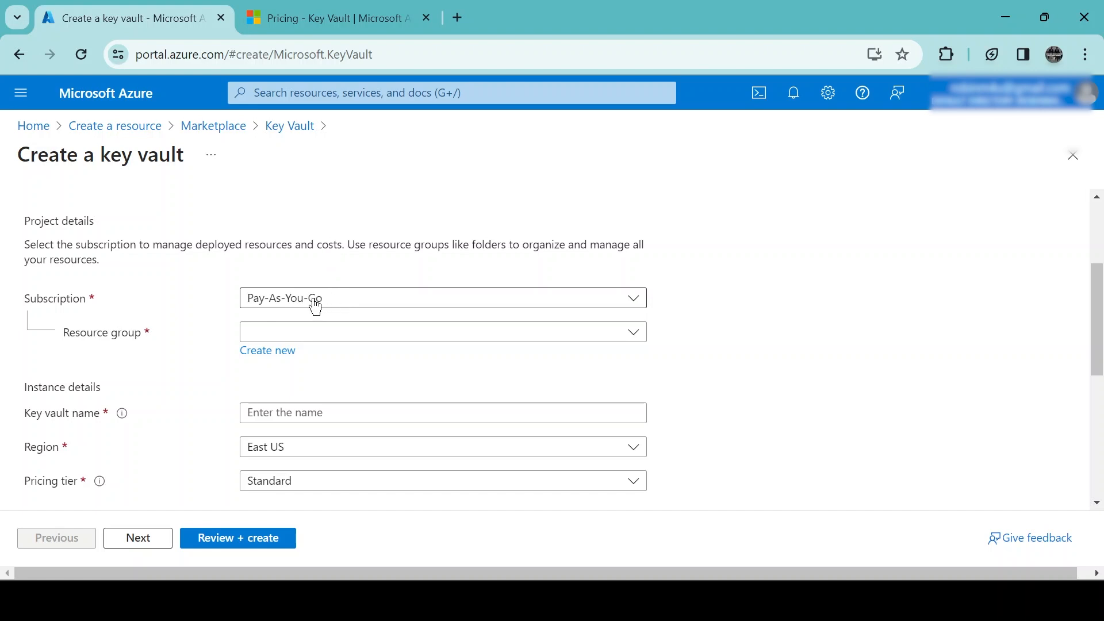
pyautogui.click(369, 337)
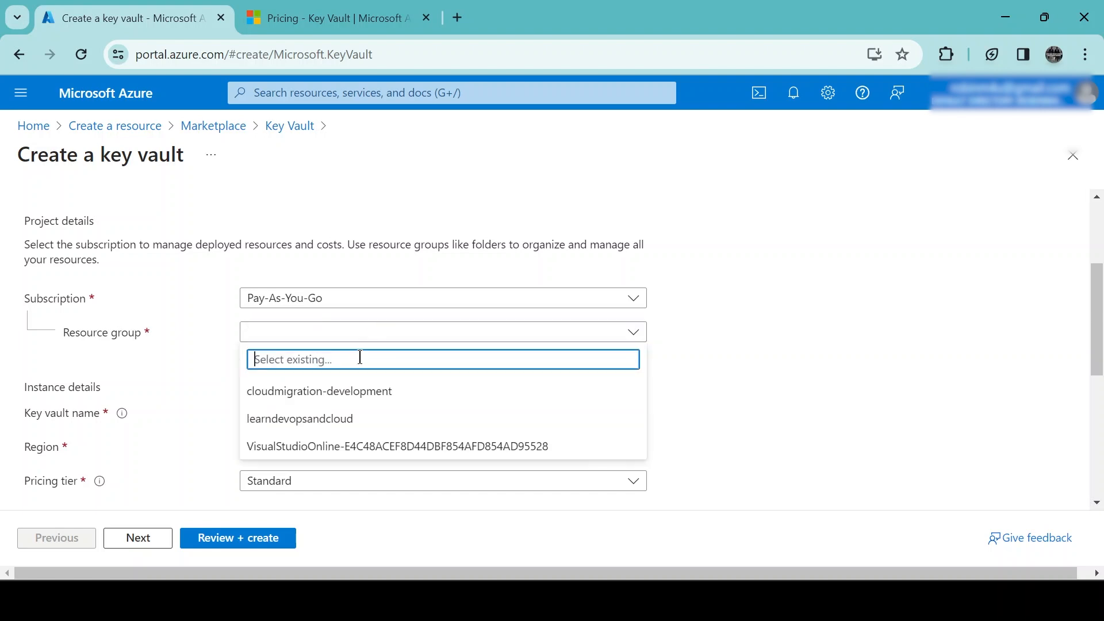
pyautogui.click(329, 396)
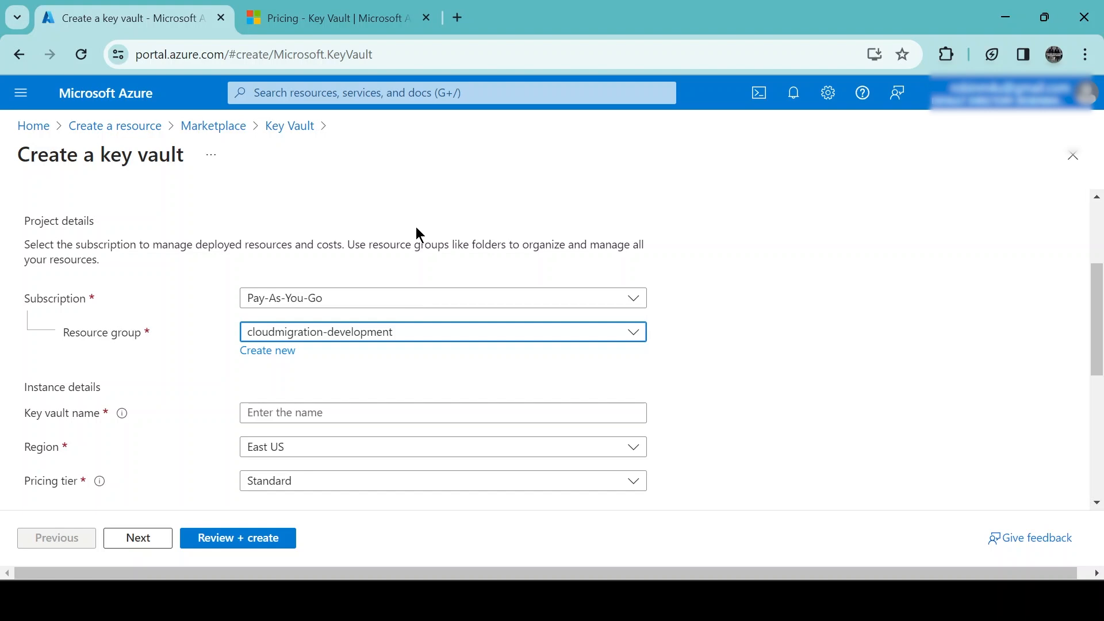
# Step: Enter cloudmigration-development as the key vault name in the instance details
pyautogui.scroll(-2, 395, 285)
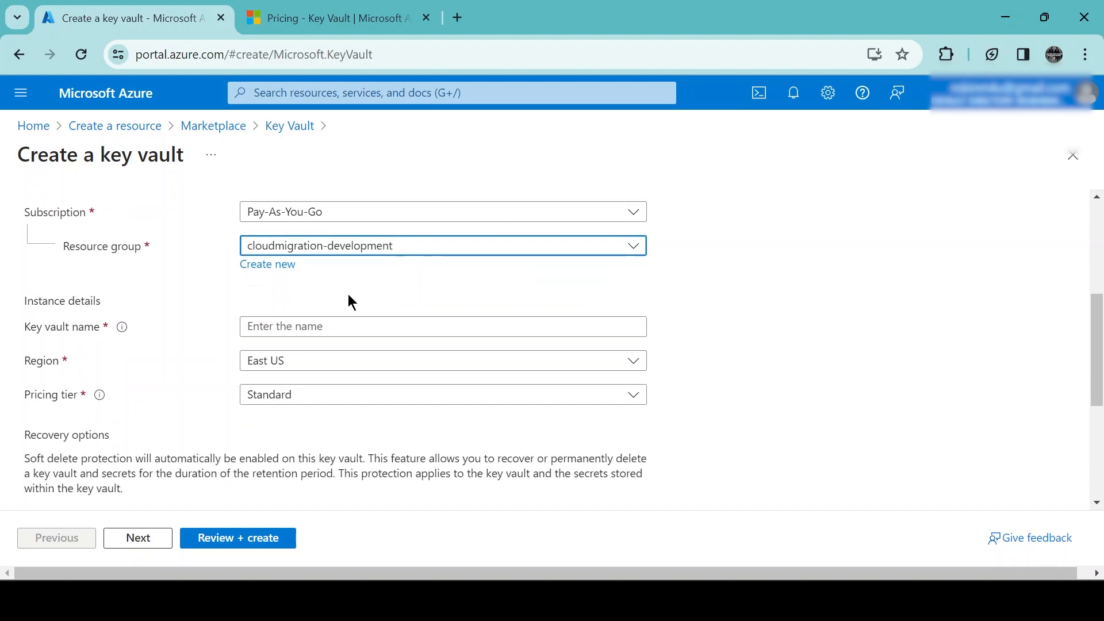
pyautogui.click(287, 330)
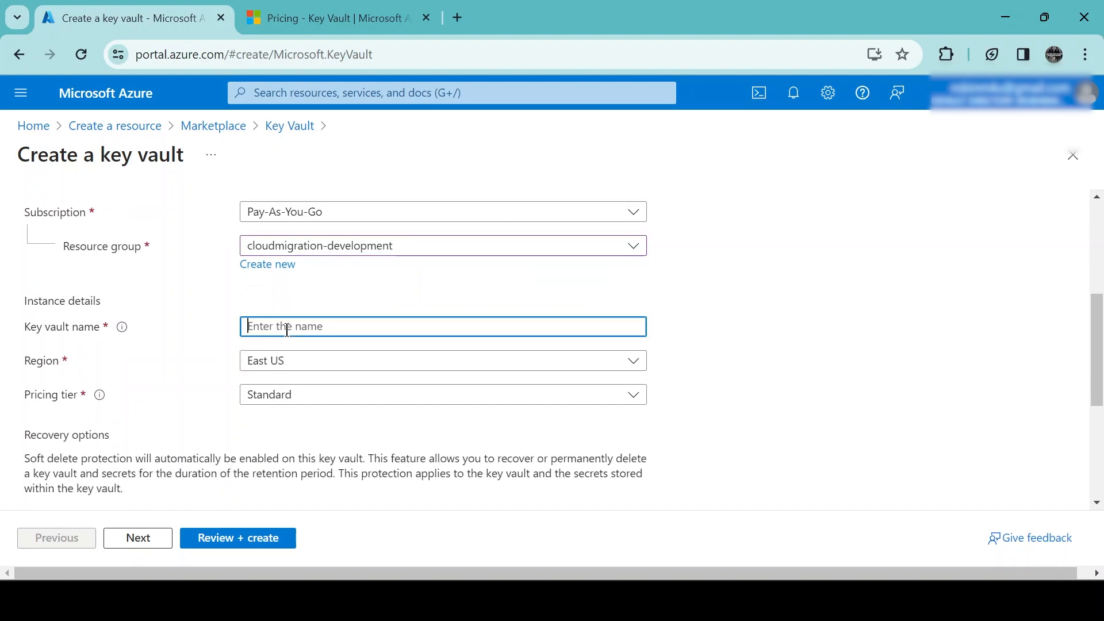
pyautogui.scroll(2, 373, 306)
pyautogui.scroll(-2, 414, 348)
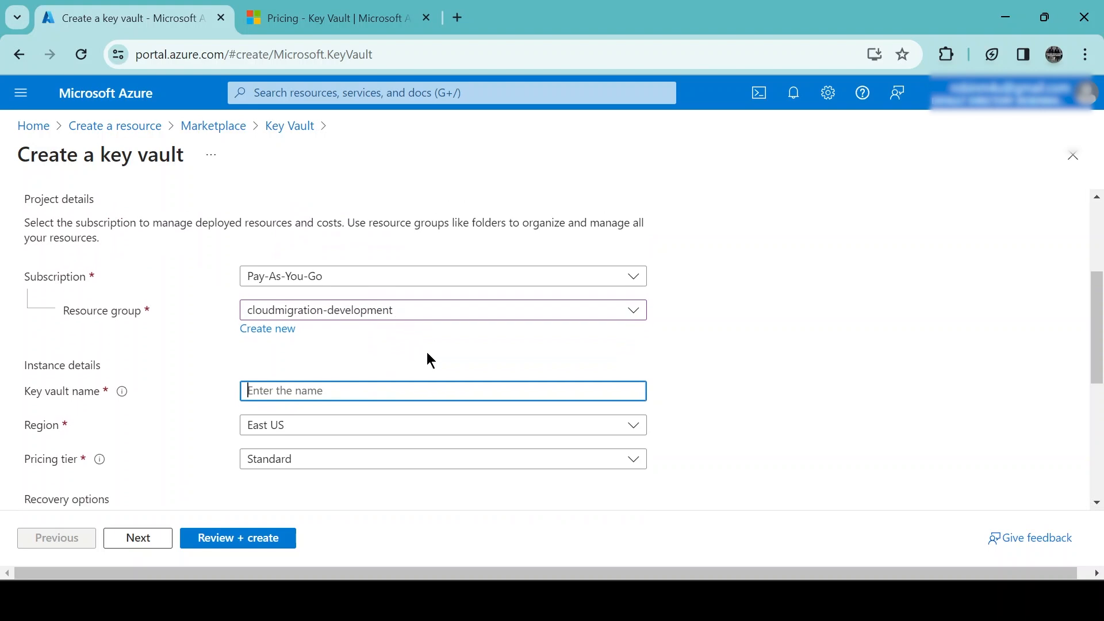
pyautogui.write('cloud')
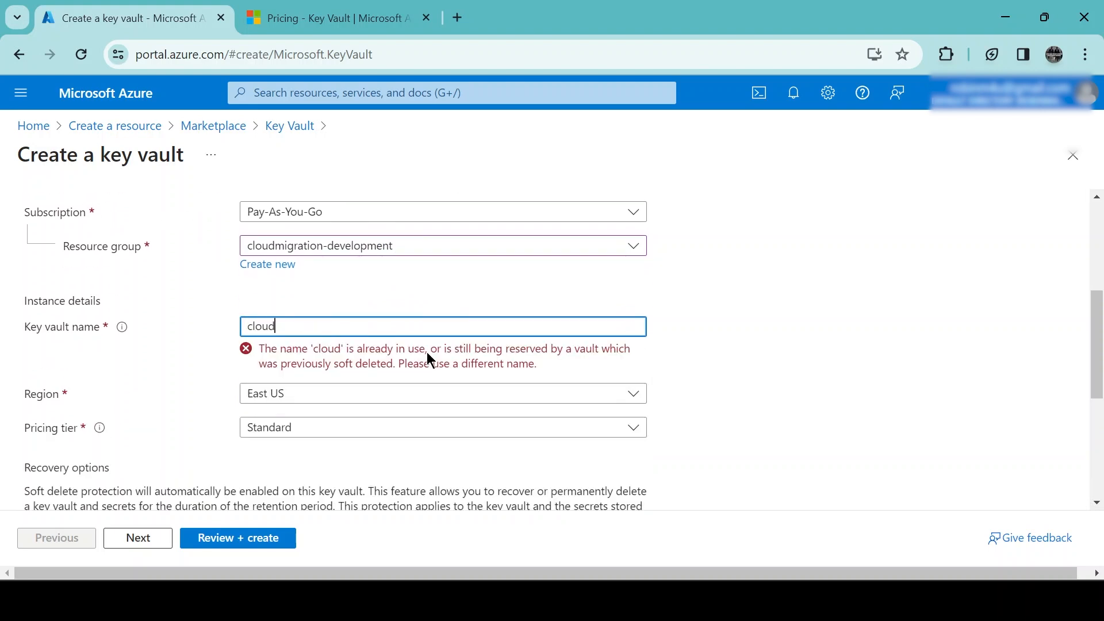
pyautogui.write('migration-')
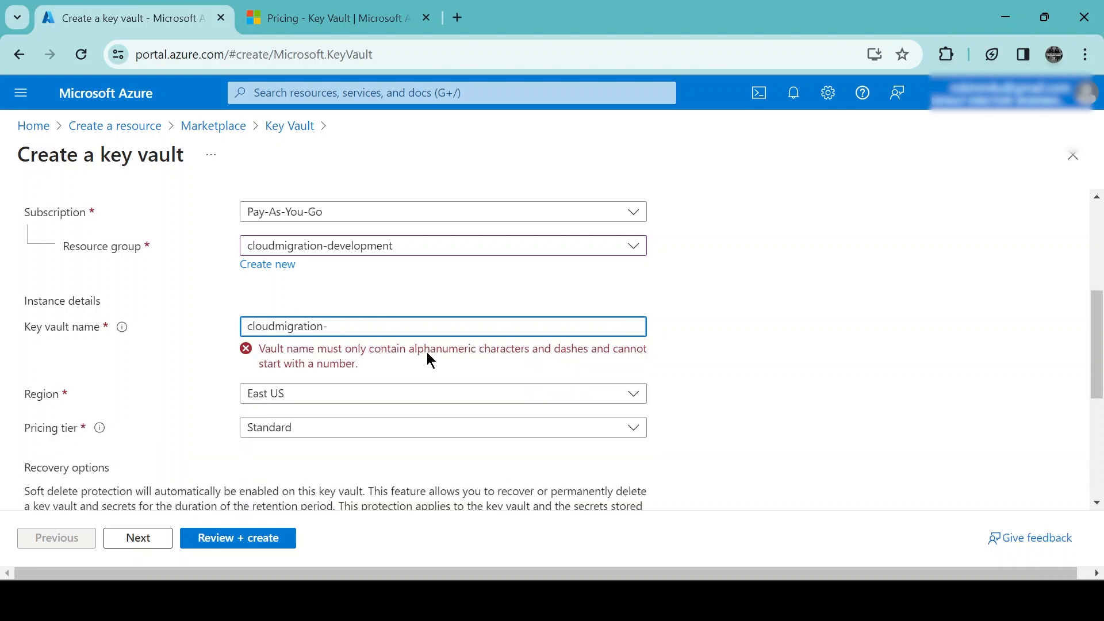
pyautogui.write('de')
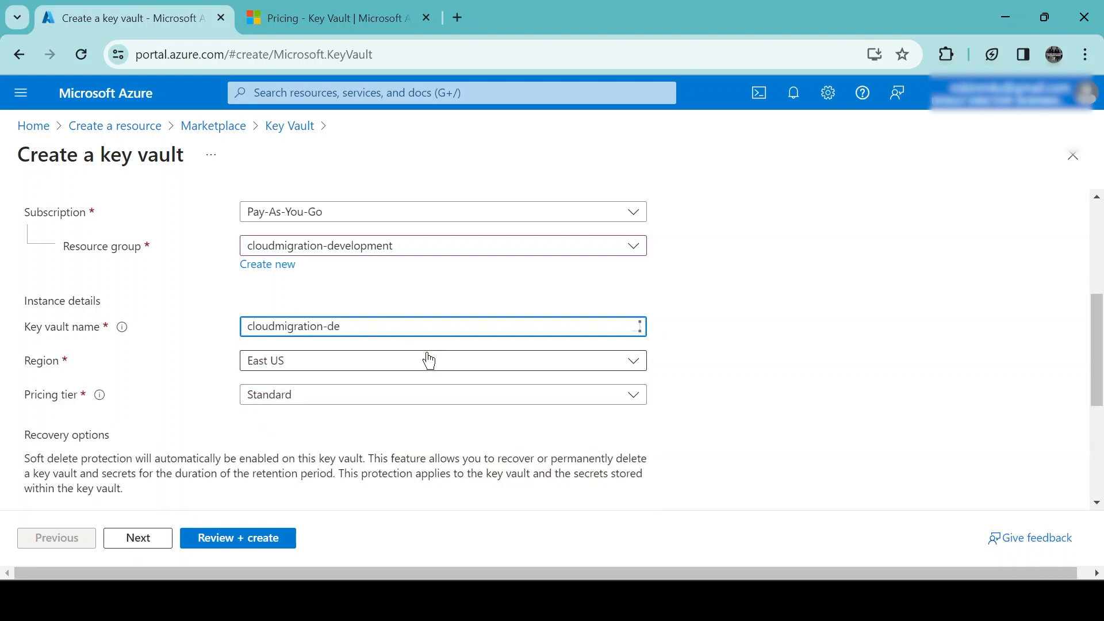
pyautogui.write('v')
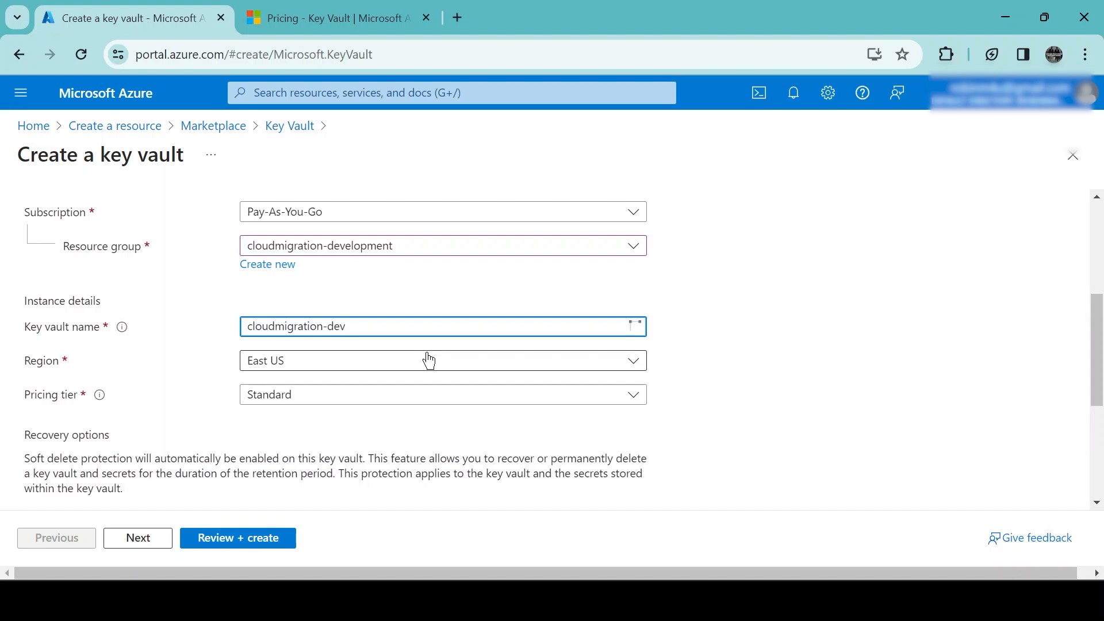
pyautogui.write('elopment')
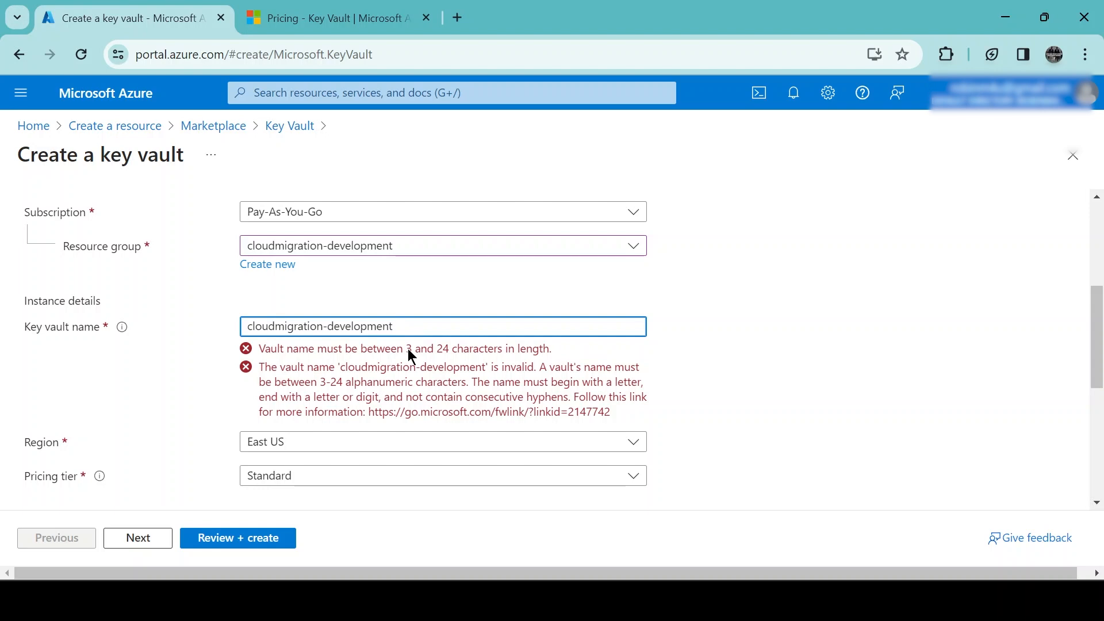
# Step: Check the allowed name length and shorten the key vault name to cloudmigration-develop
pyautogui.doubleClick(447, 351)
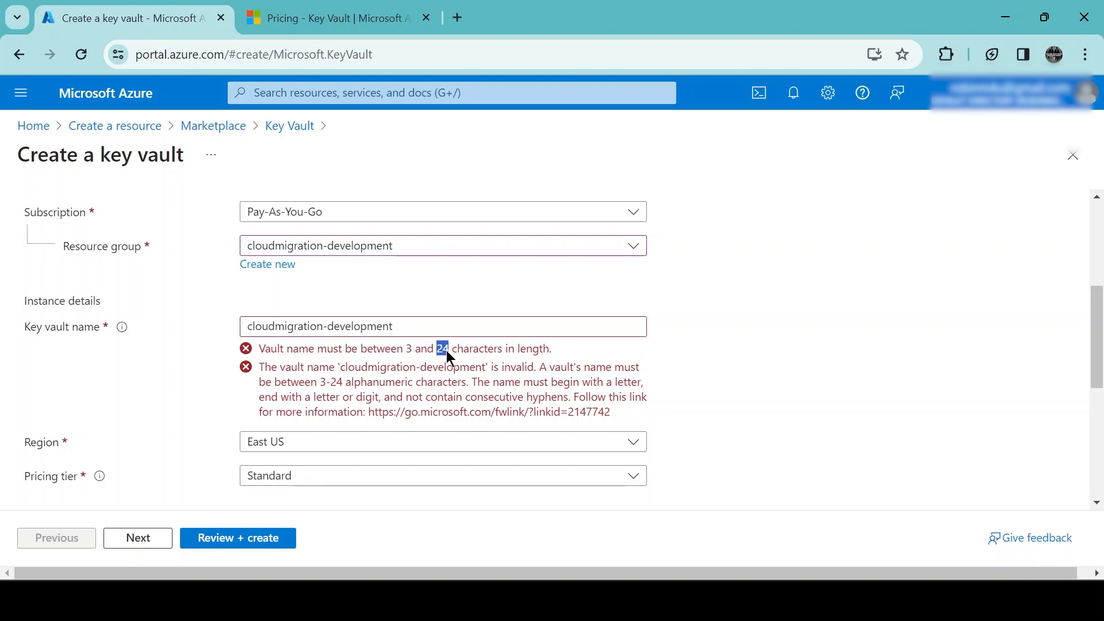
pyautogui.click(411, 325)
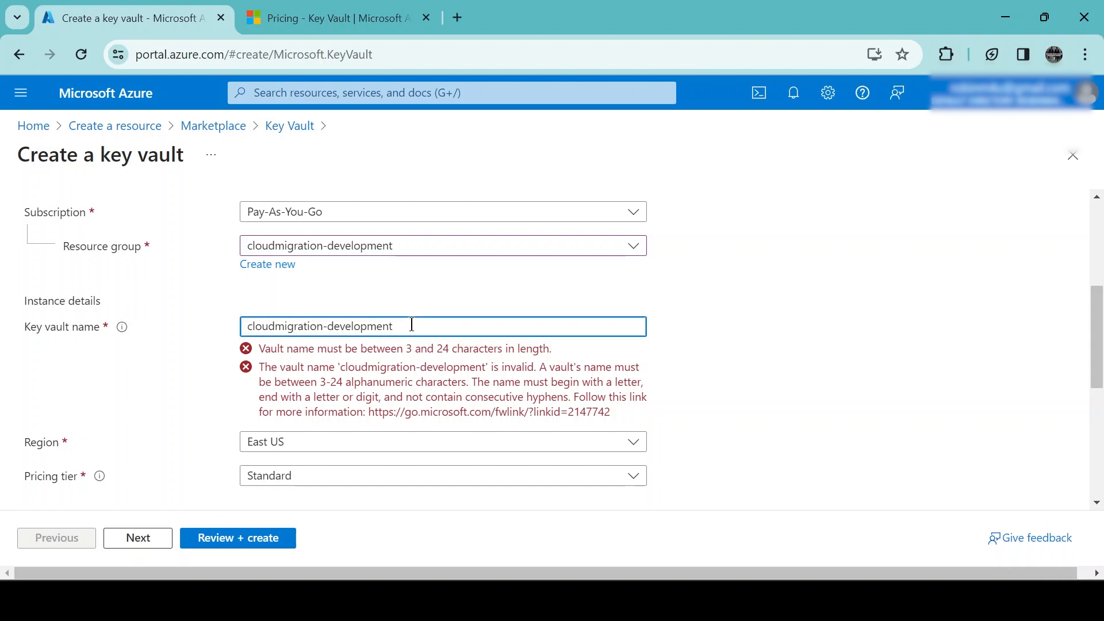
pyautogui.press('BackSpace')
pyautogui.press('BackSpace')
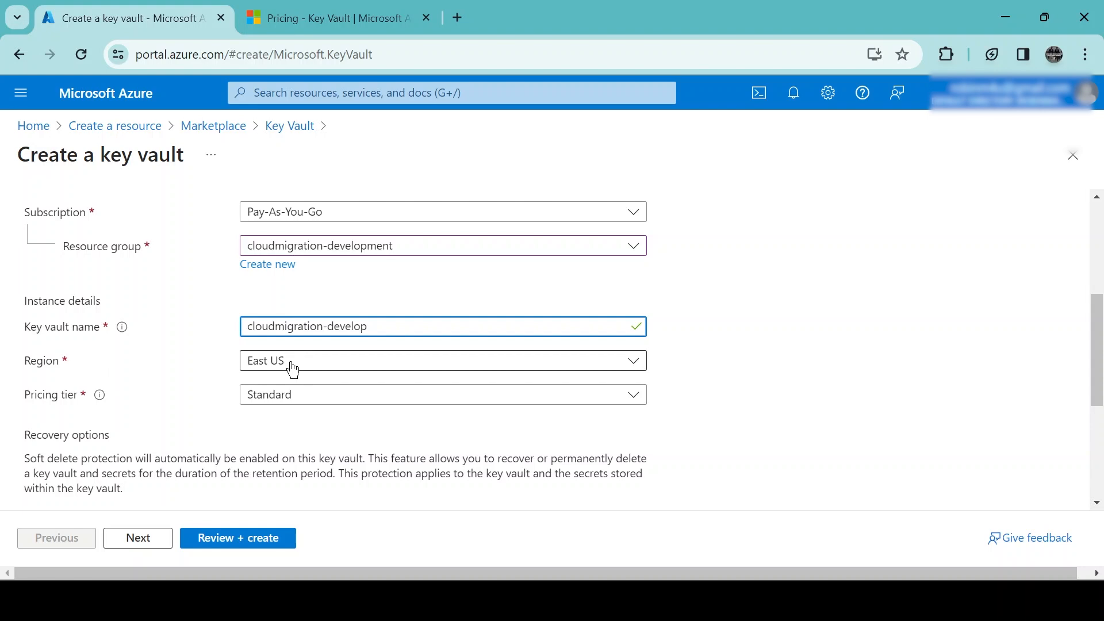
# Step: Review the pricing tier choices offered for the key vault without changing the selection
pyautogui.scroll(-1, 298, 354)
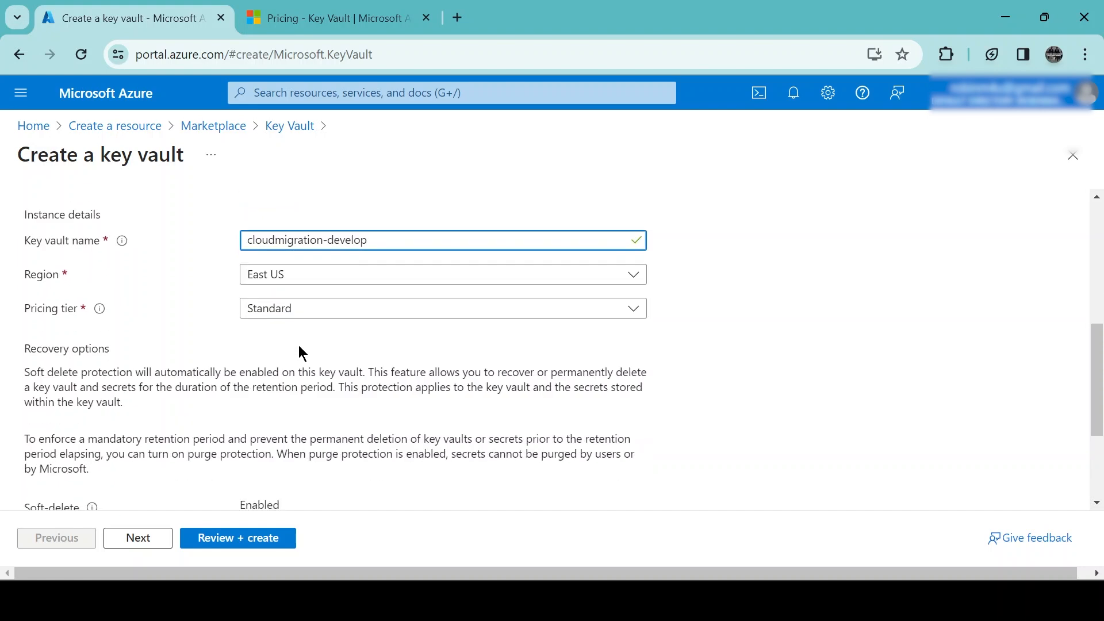
pyautogui.click(305, 317)
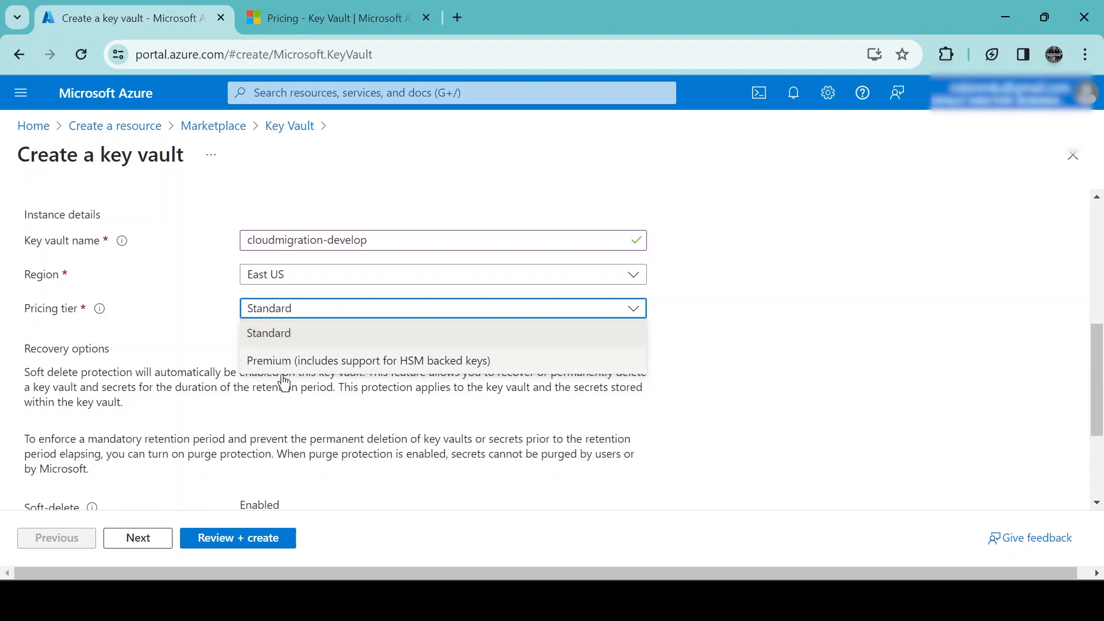
pyautogui.click(302, 410)
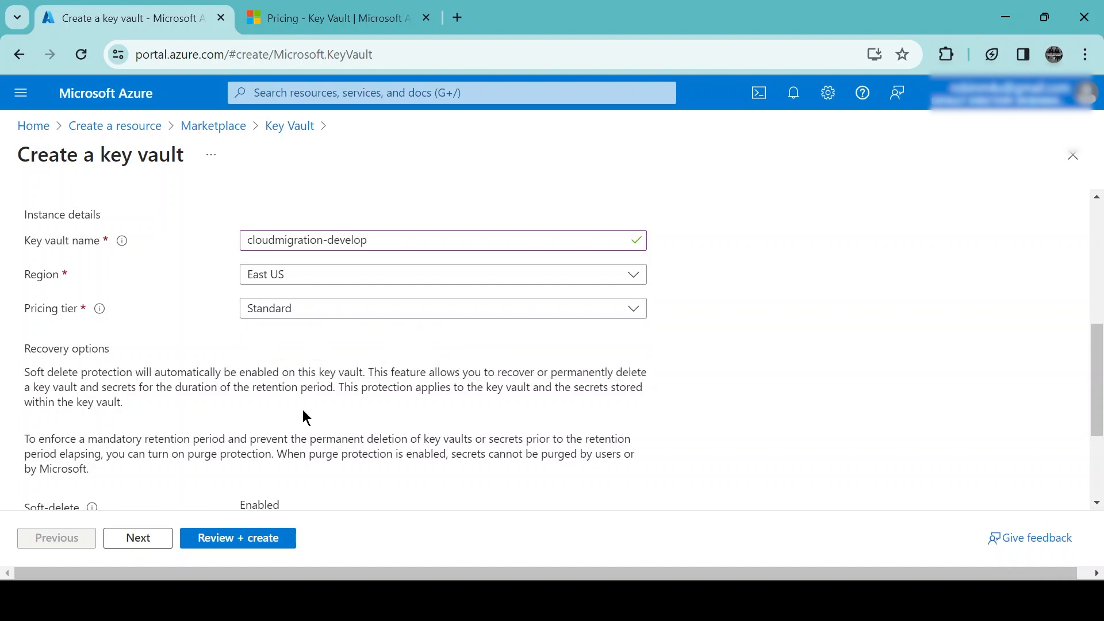
pyautogui.click(278, 309)
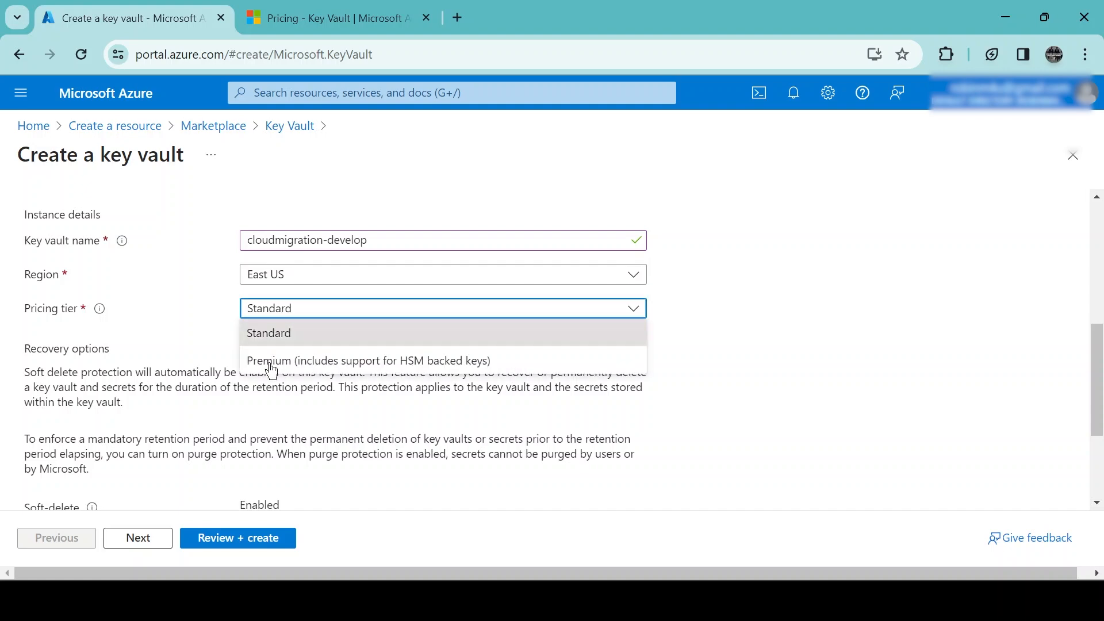
pyautogui.click(260, 414)
# Step: Switch to the Key Vault pricing page and compare the Standard and Premium prices for vault operations
pyautogui.click(351, 20)
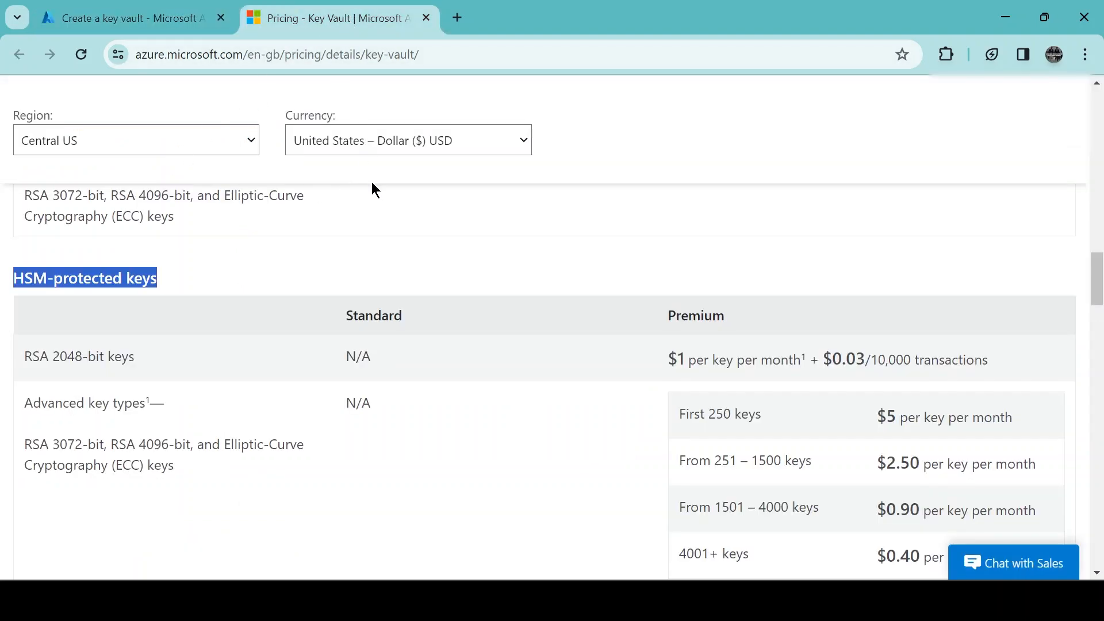
pyautogui.scroll(6, 300, 295)
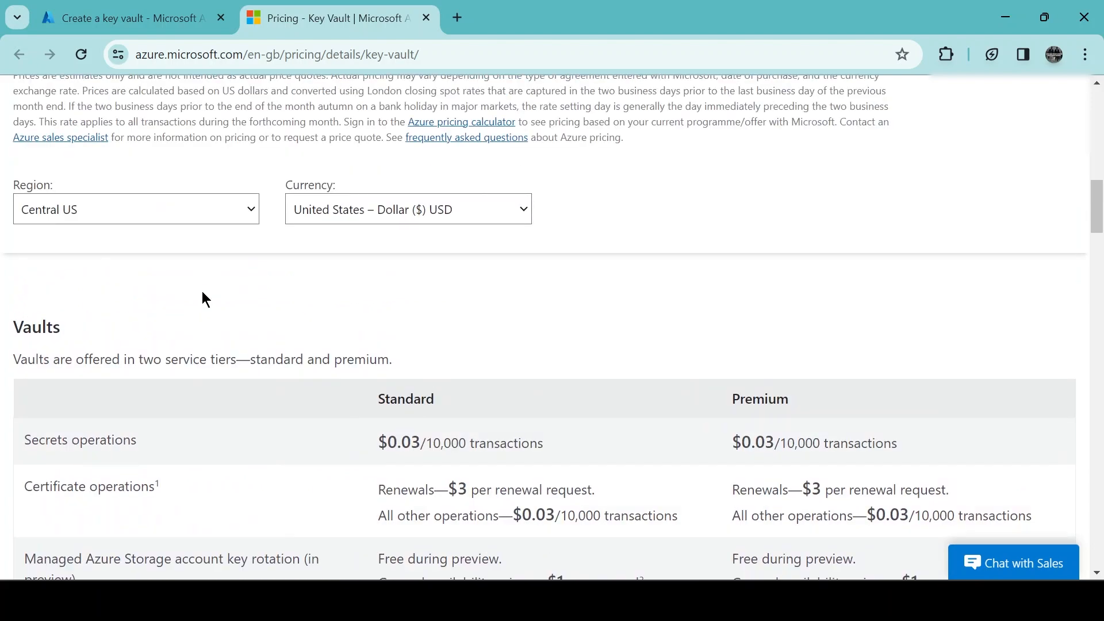
pyautogui.scroll(-3, 202, 298)
pyautogui.scroll(1, 374, 264)
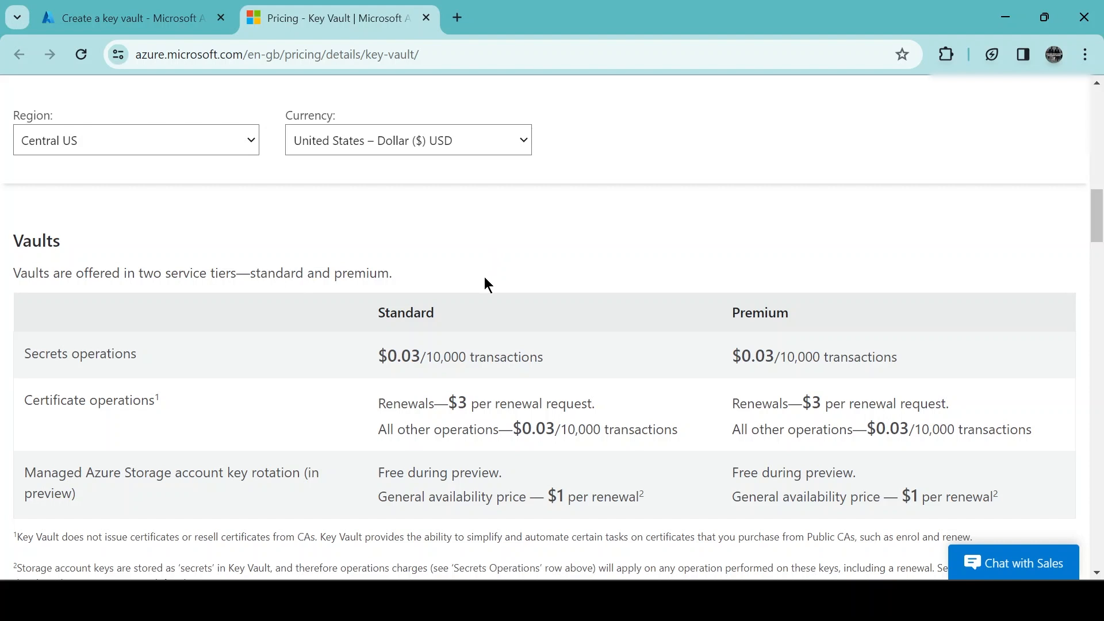
# Step: Examine the Standard and Premium prices for HSM-protected keys and key rotation, along with the managed HSM pool fees
pyautogui.scroll(-8, 485, 278)
pyautogui.scroll(-3, 485, 277)
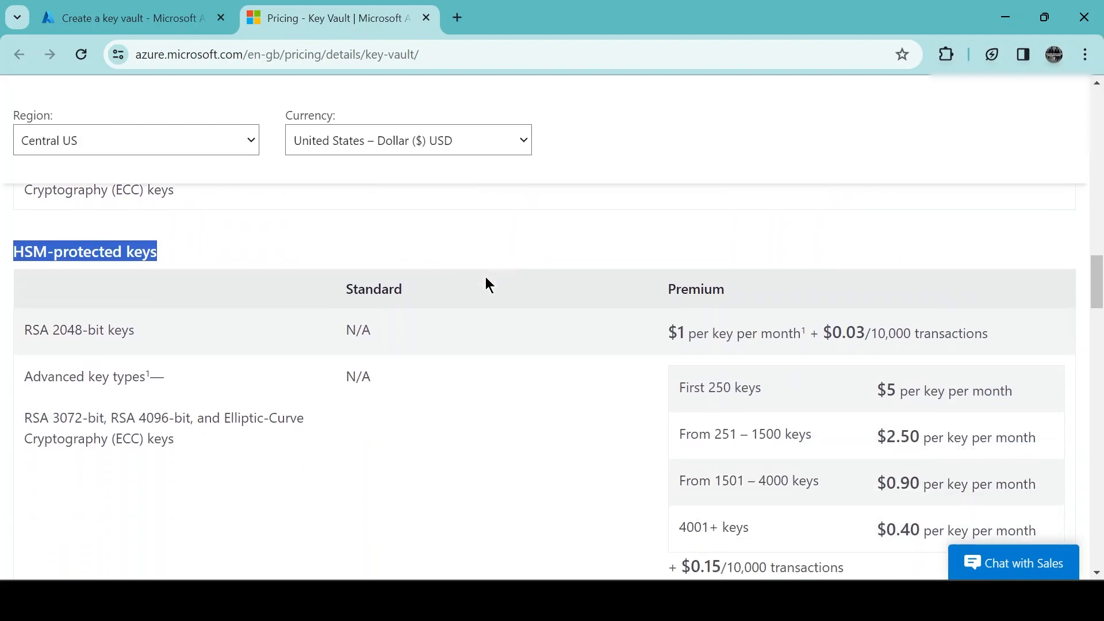
pyautogui.scroll(1, 81, 256)
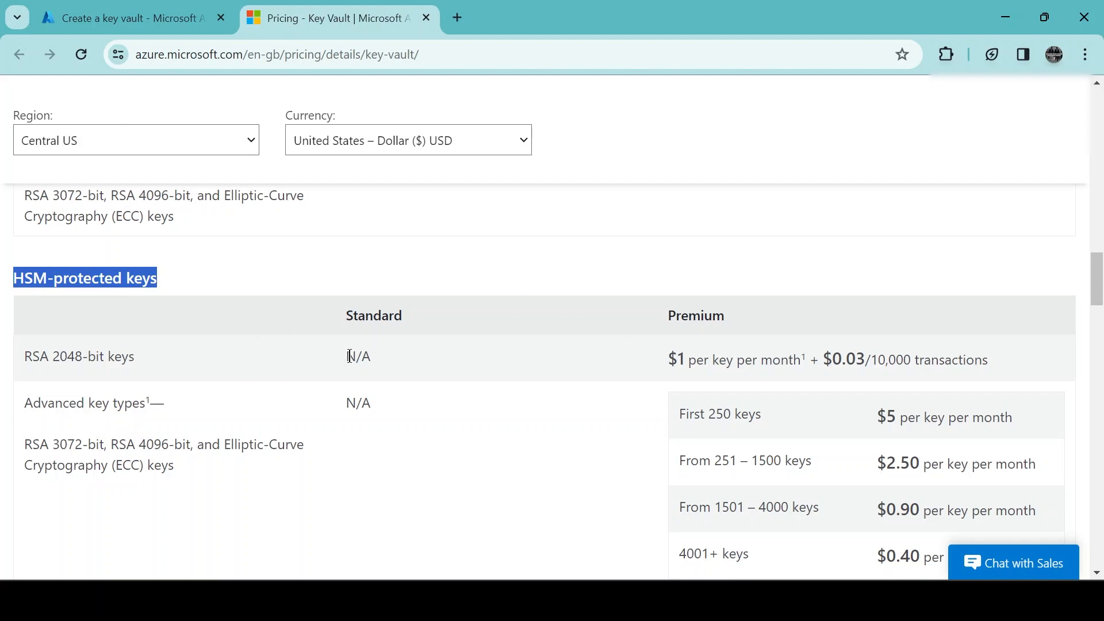
pyautogui.moveTo(349, 358); pyautogui.dragTo(382, 401)
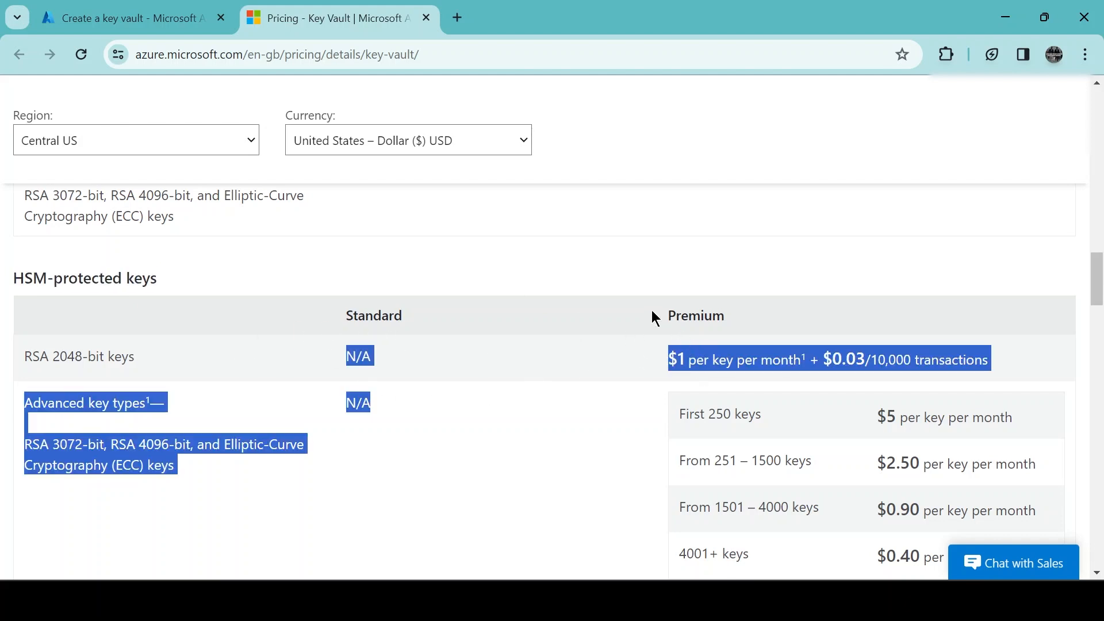
pyautogui.click(740, 325)
pyautogui.scroll(-5, 623, 354)
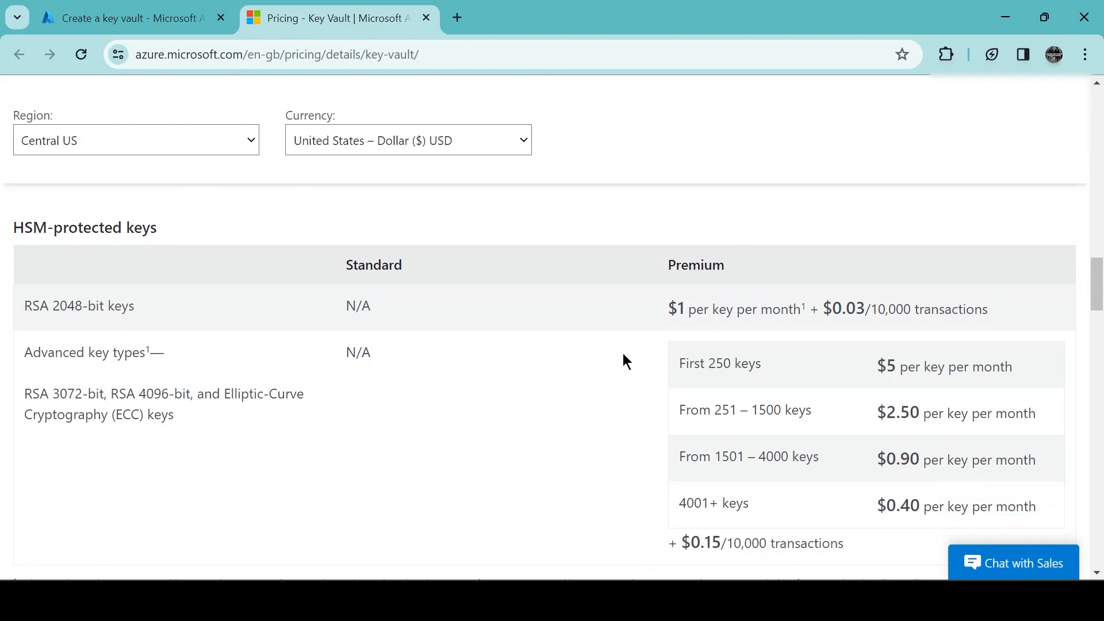
pyautogui.scroll(-2, 575, 353)
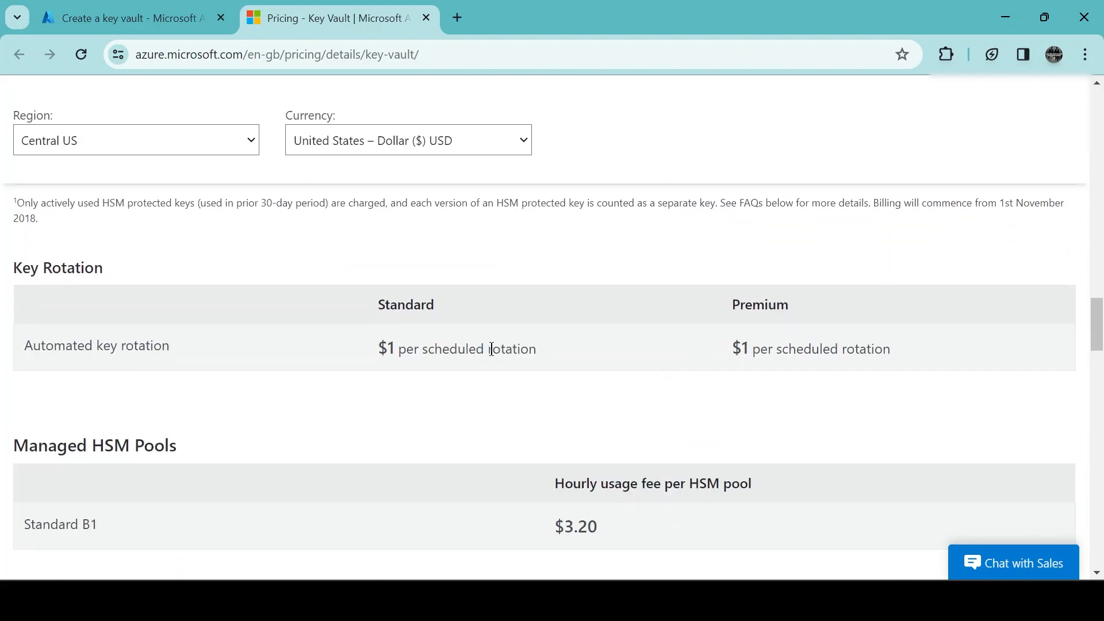
pyautogui.scroll(-2, 497, 342)
pyautogui.scroll(13, 495, 305)
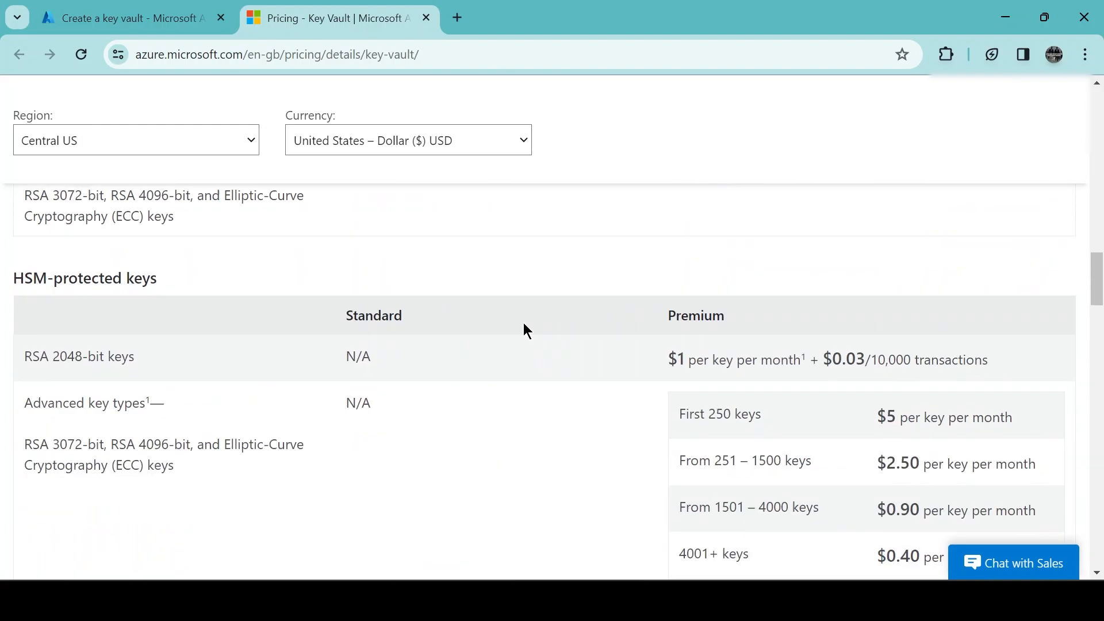
# Step: Return to the key vault creation form and review the soft-delete, deleted-vault retention and purge protection settings
pyautogui.scroll(5, 364, 361)
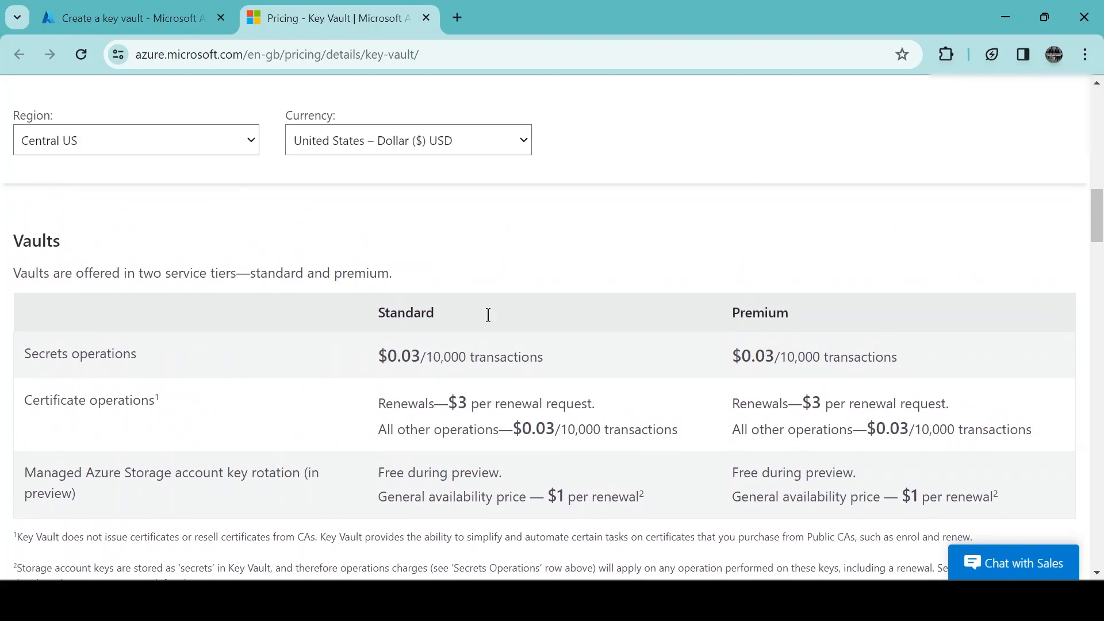
pyautogui.click(150, 18)
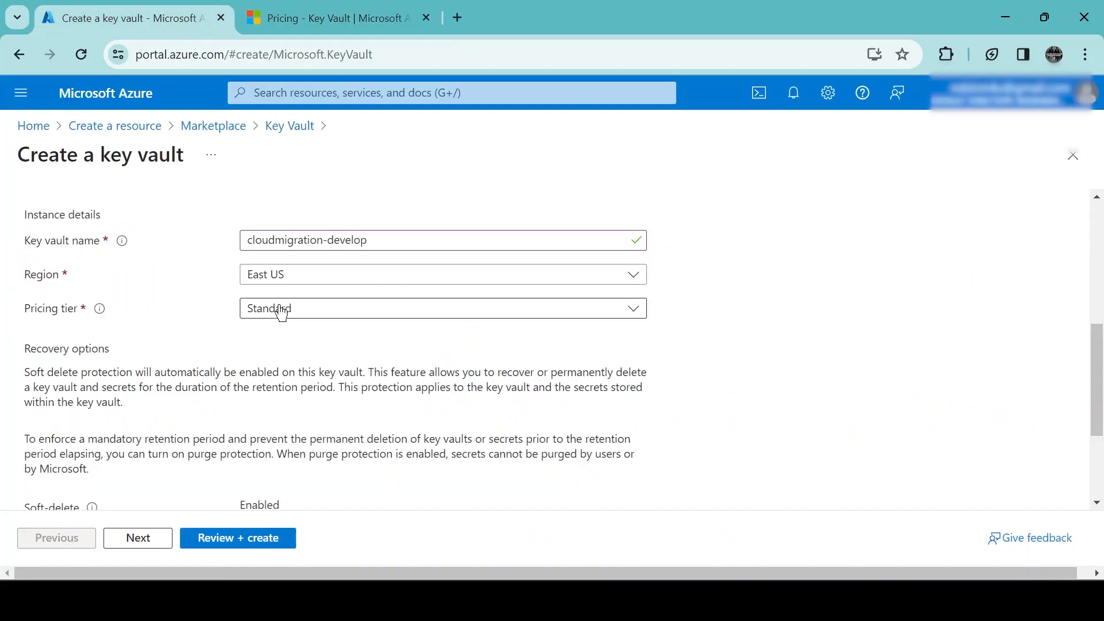
pyautogui.scroll(-2, 191, 251)
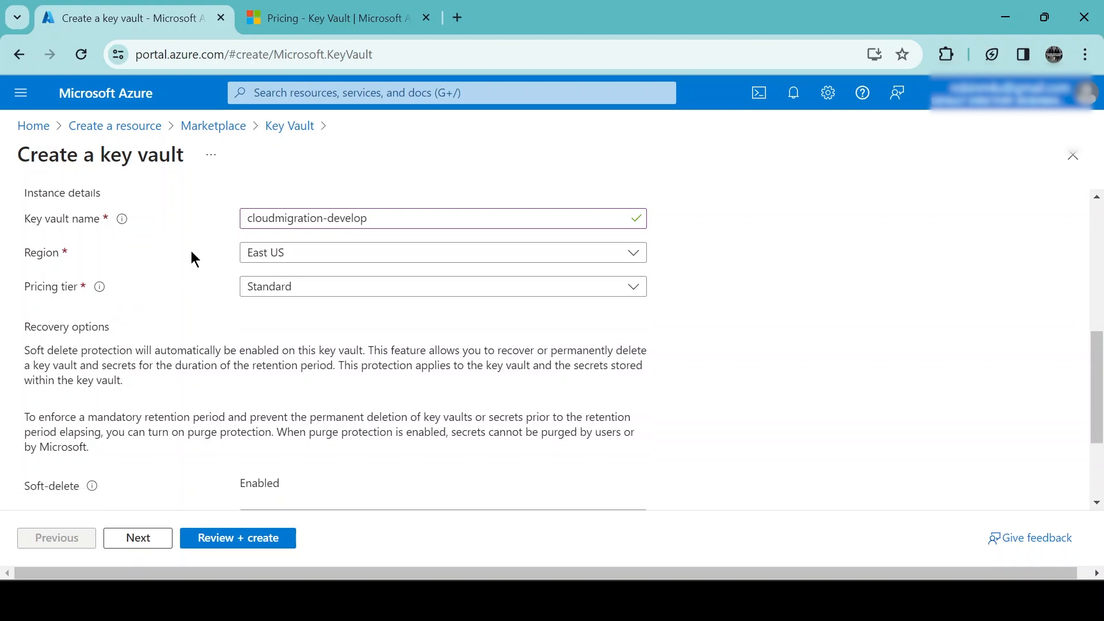
pyautogui.scroll(-2, 192, 252)
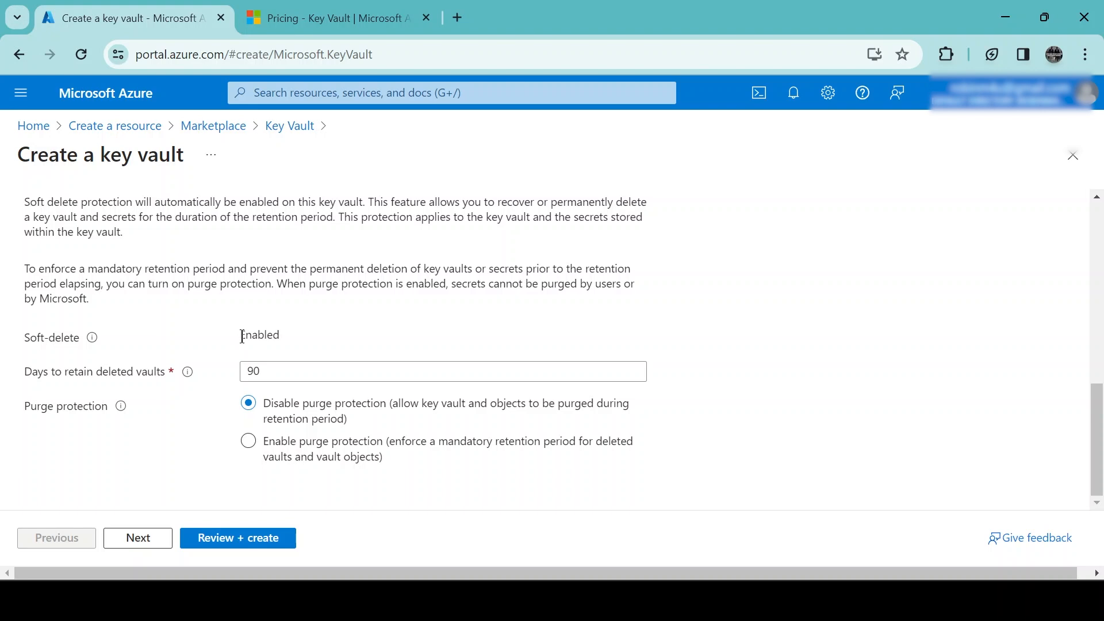
pyautogui.moveTo(242, 336); pyautogui.dragTo(290, 330)
pyautogui.click(317, 330)
pyautogui.moveTo(241, 338); pyautogui.dragTo(286, 337)
pyautogui.click(306, 247)
pyautogui.moveTo(274, 367); pyautogui.dragTo(242, 368)
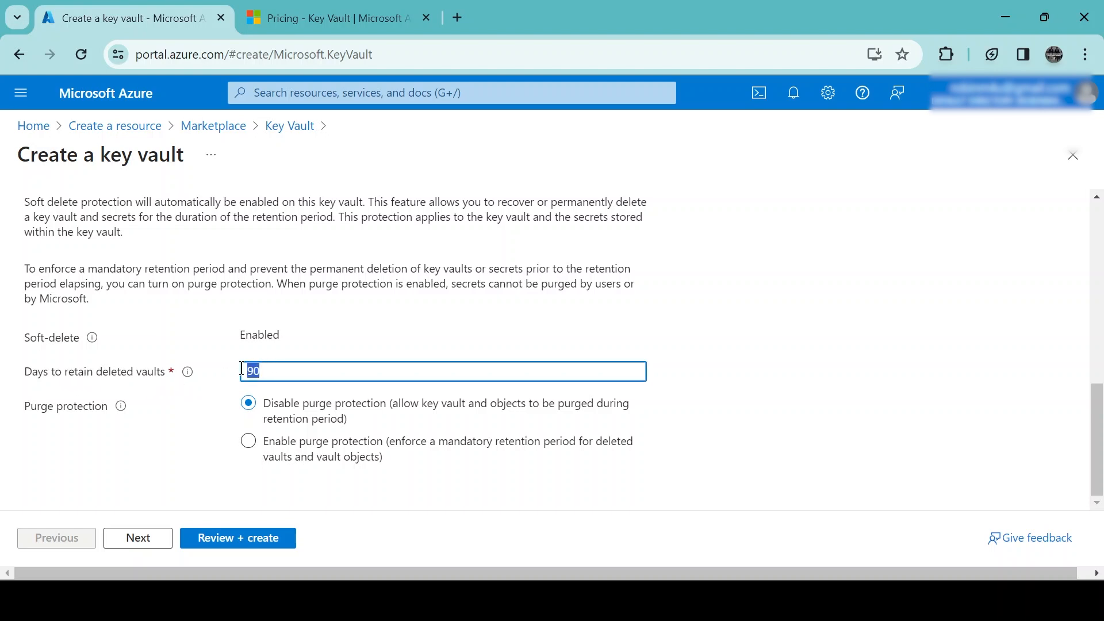
pyautogui.click(275, 372)
pyautogui.scroll(10, 300, 275)
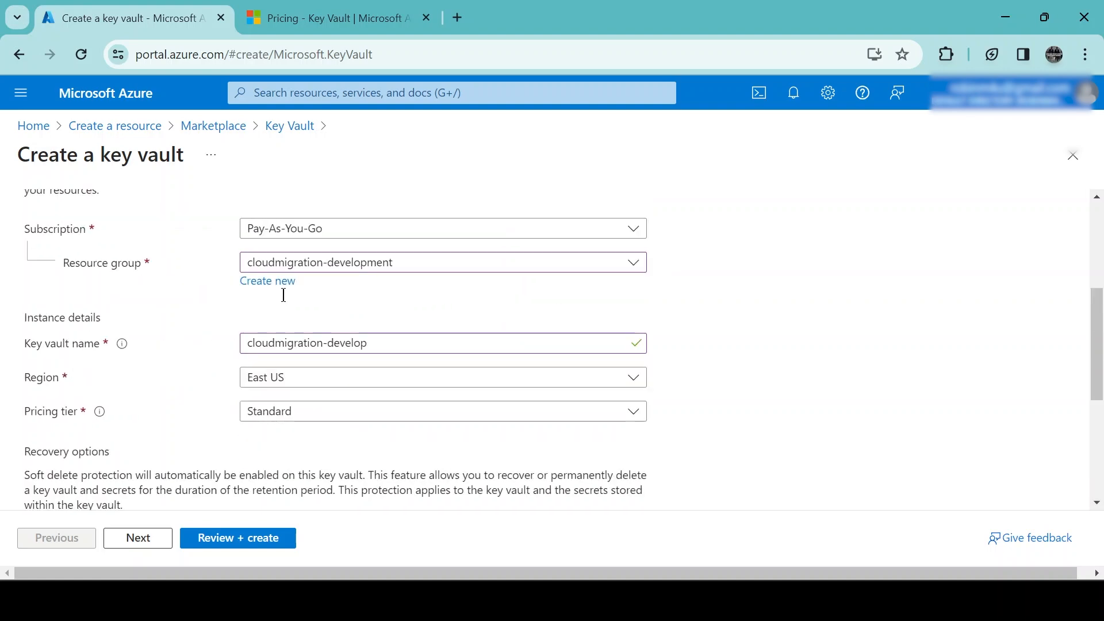
# Step: Proceed to the access configuration and examine the permission model and resource access options for VMs, Resource Manager and Disk Encryption
pyautogui.click(138, 538)
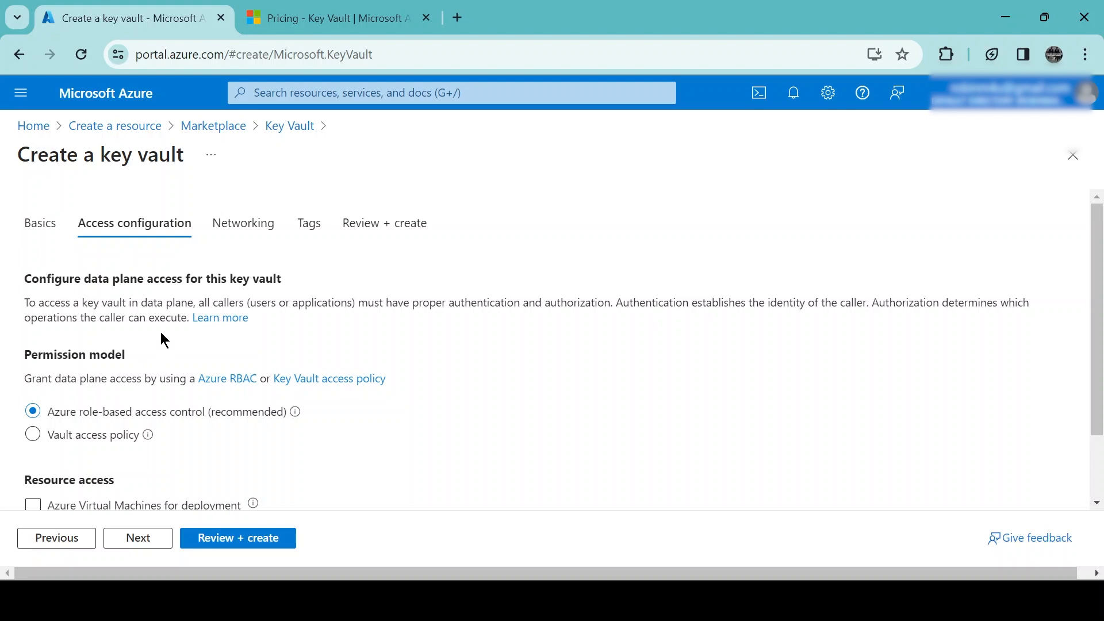
pyautogui.scroll(-2, 162, 335)
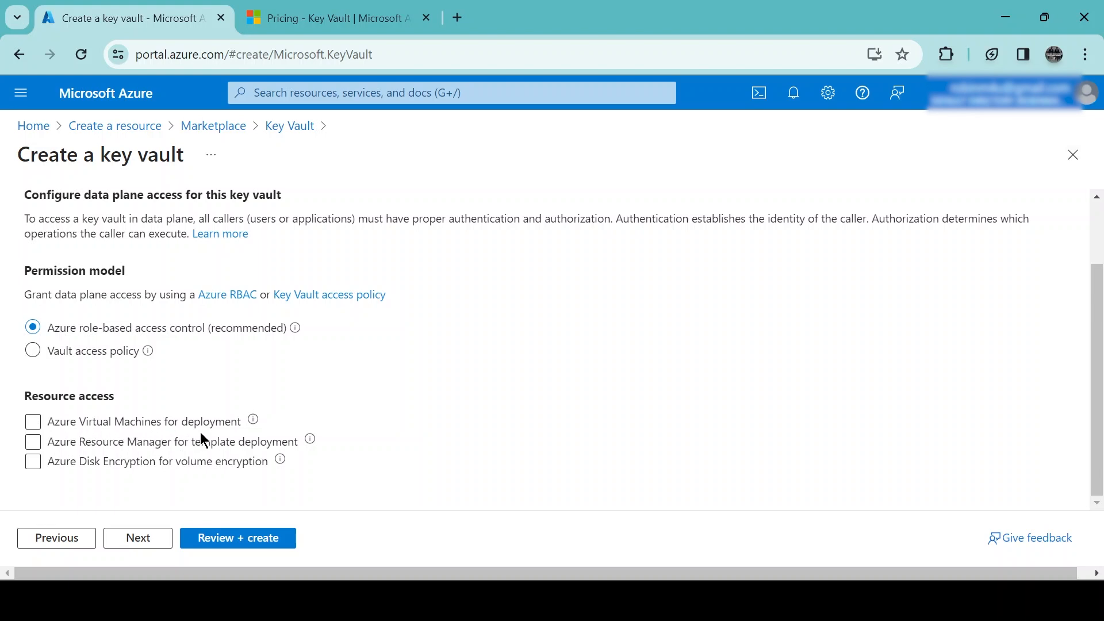
pyautogui.click(167, 442)
pyautogui.click(270, 446)
pyautogui.click(123, 465)
pyautogui.click(247, 464)
pyautogui.click(115, 421)
pyautogui.click(142, 422)
pyautogui.moveTo(253, 423)
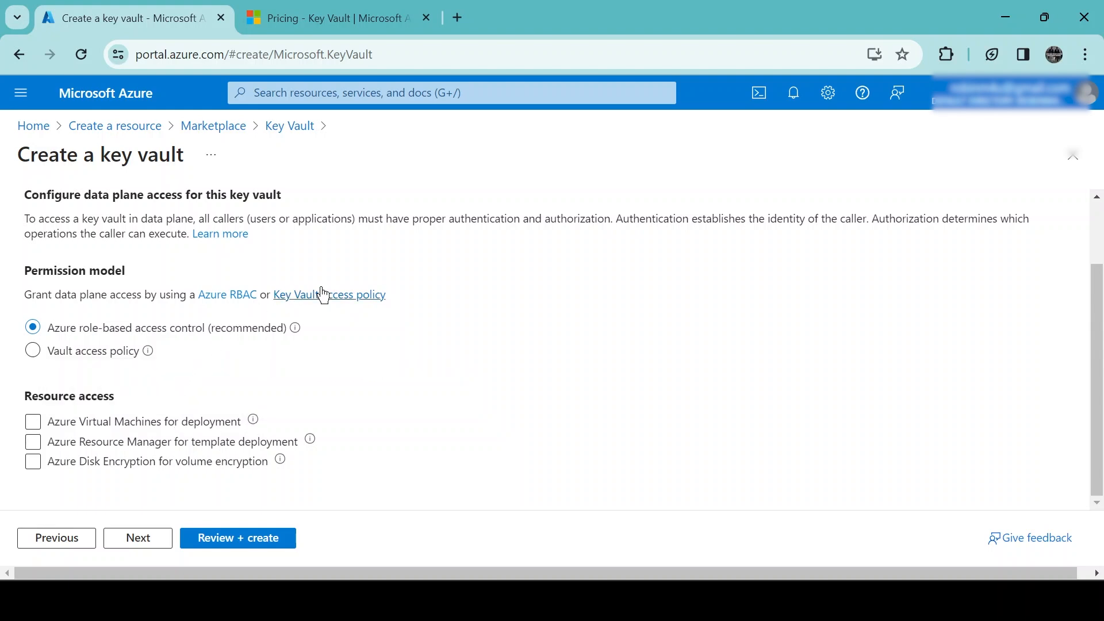
pyautogui.scroll(1, 322, 296)
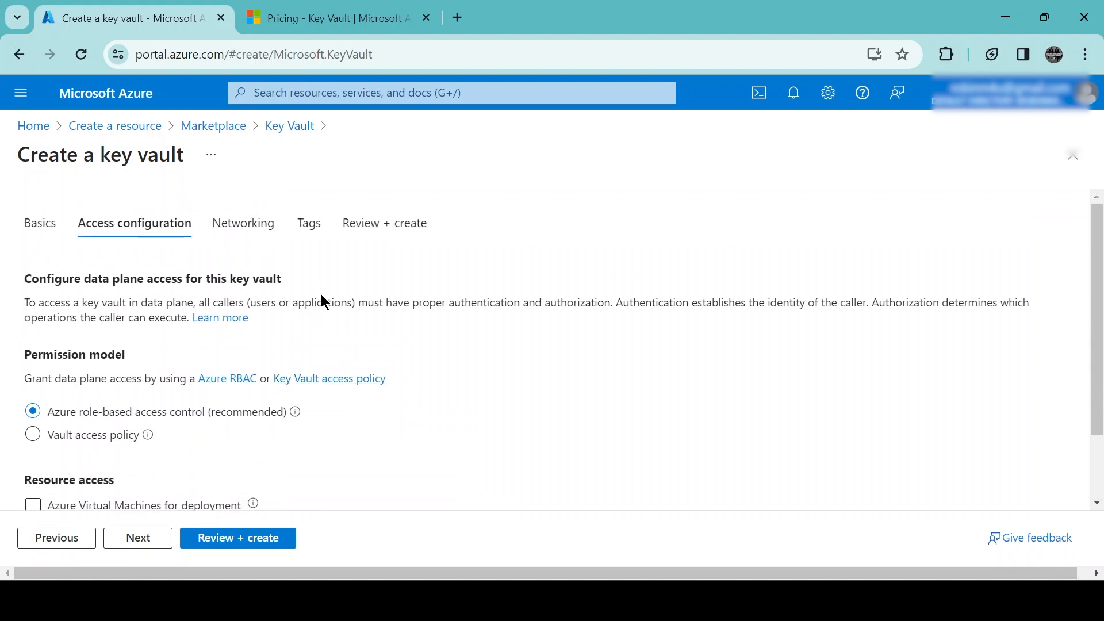
# Step: Open the networking settings and review the public network access and allowed network options
pyautogui.click(246, 223)
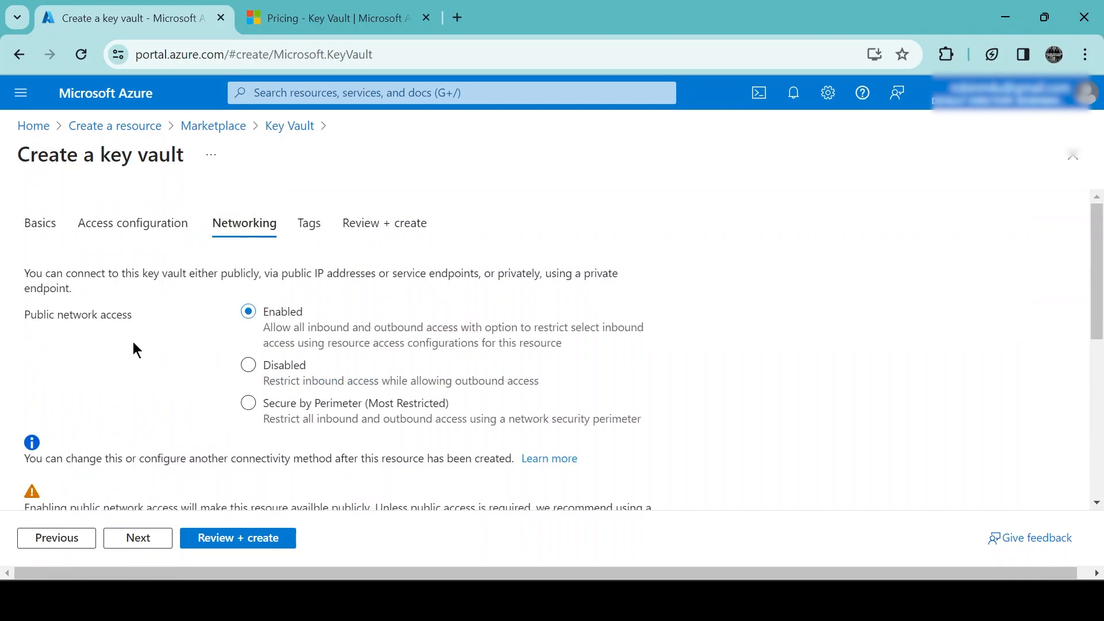
pyautogui.scroll(-3, 165, 345)
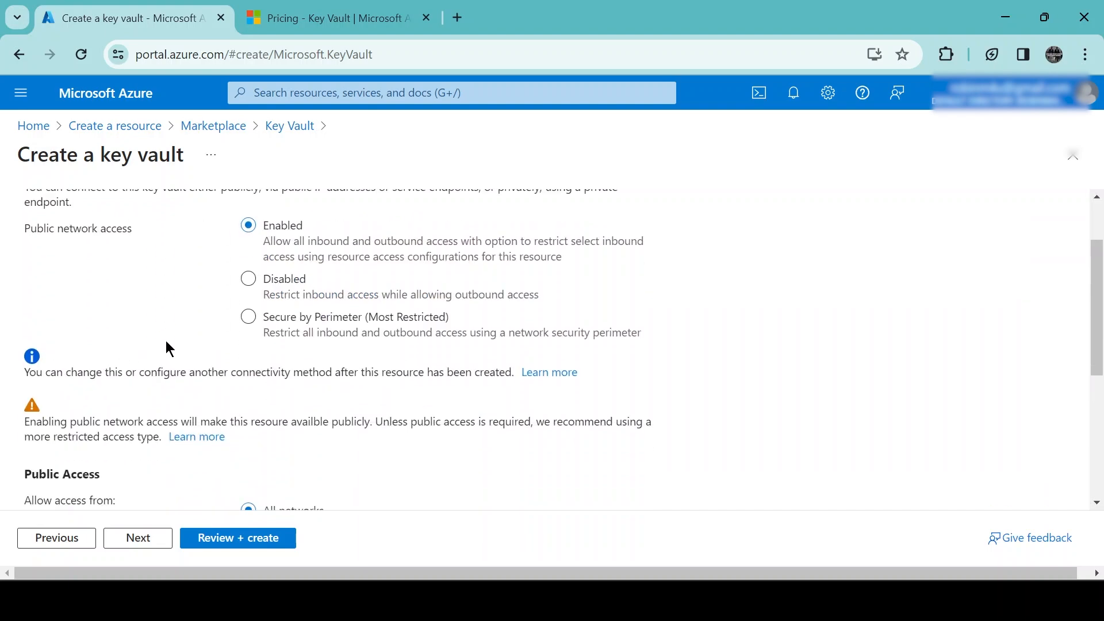
pyautogui.scroll(-2, 166, 340)
pyautogui.scroll(4, 166, 340)
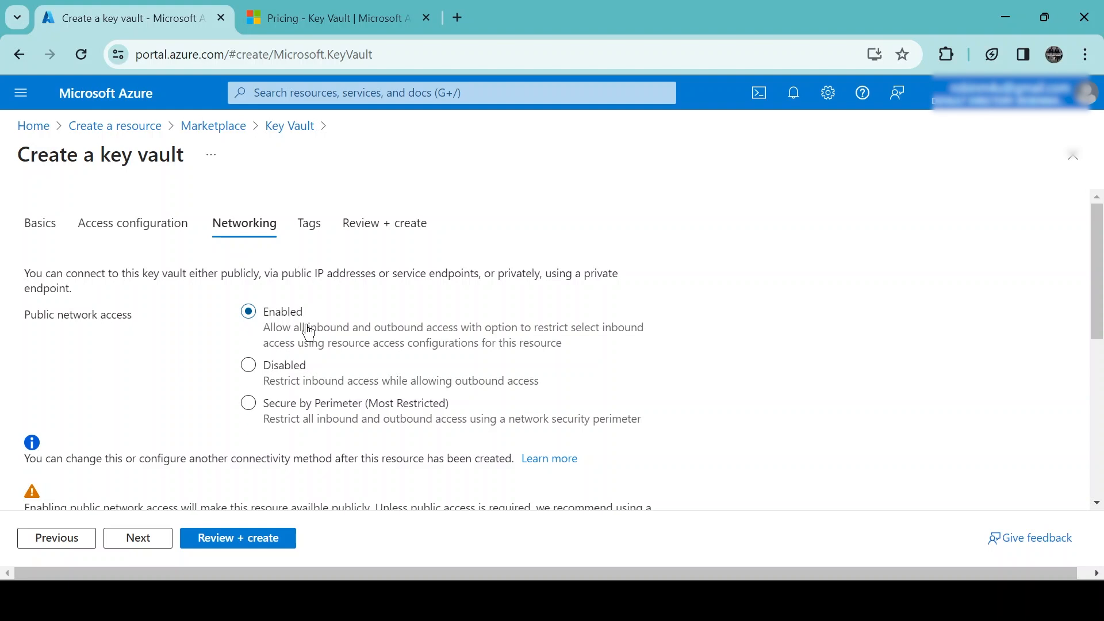
pyautogui.scroll(-3, 308, 333)
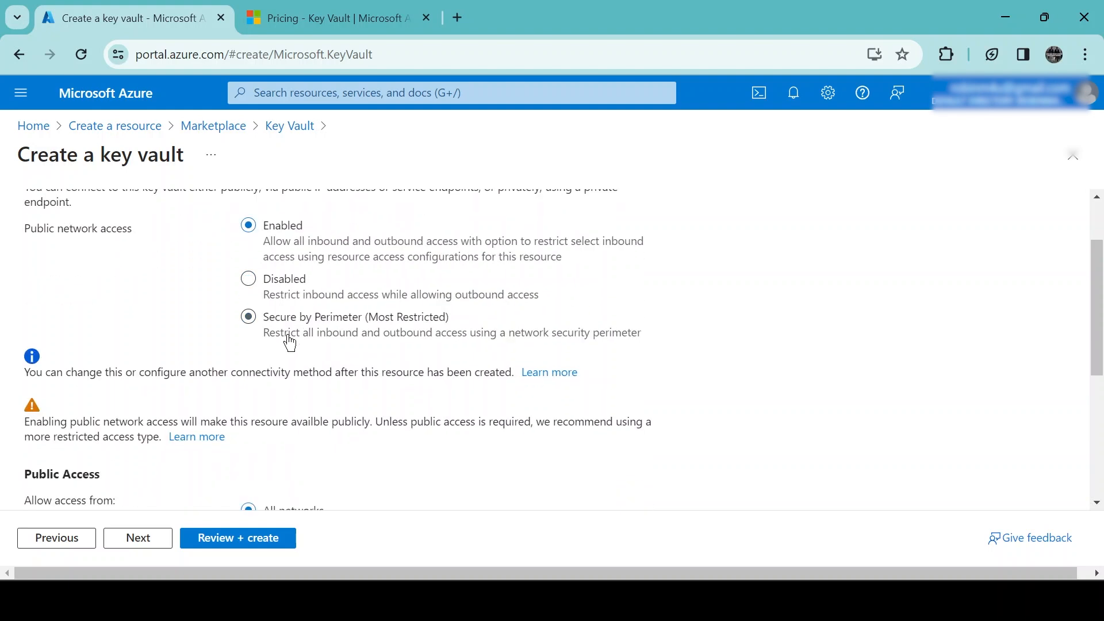
pyautogui.scroll(-2, 317, 319)
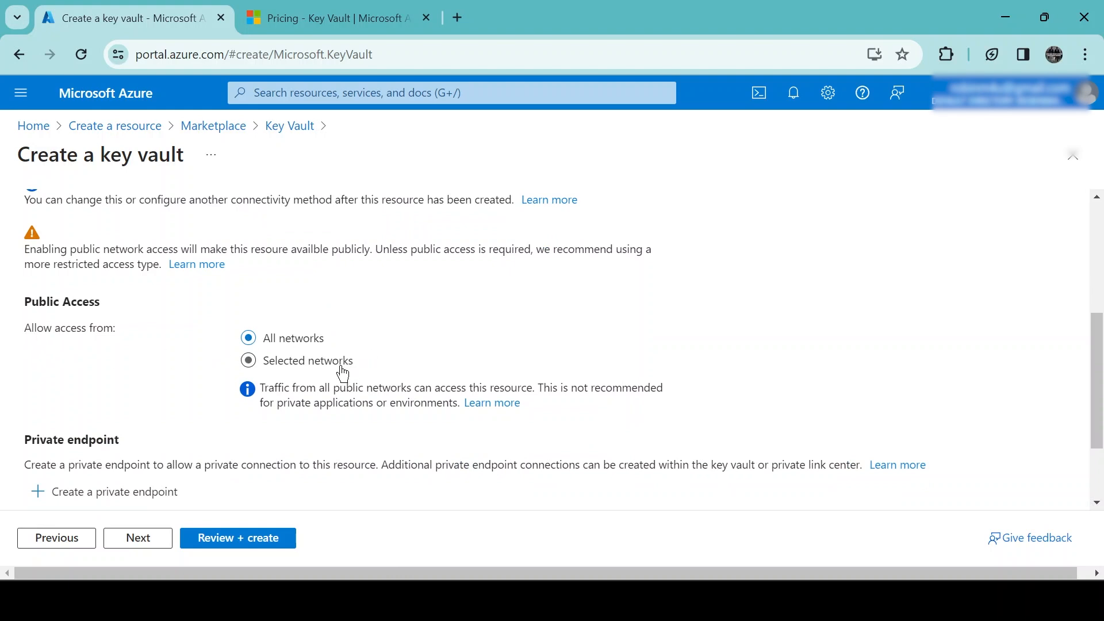
# Step: Try restricting public access to Selected networks, review the related options, and switch back to All networks
pyautogui.click(282, 363)
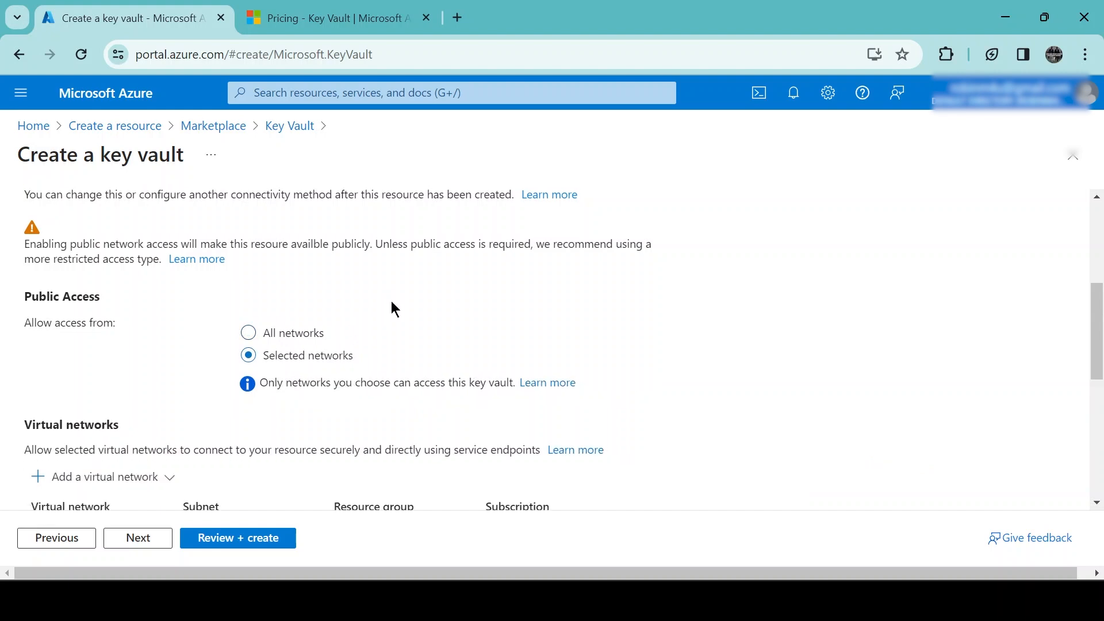
pyautogui.scroll(-1, 368, 327)
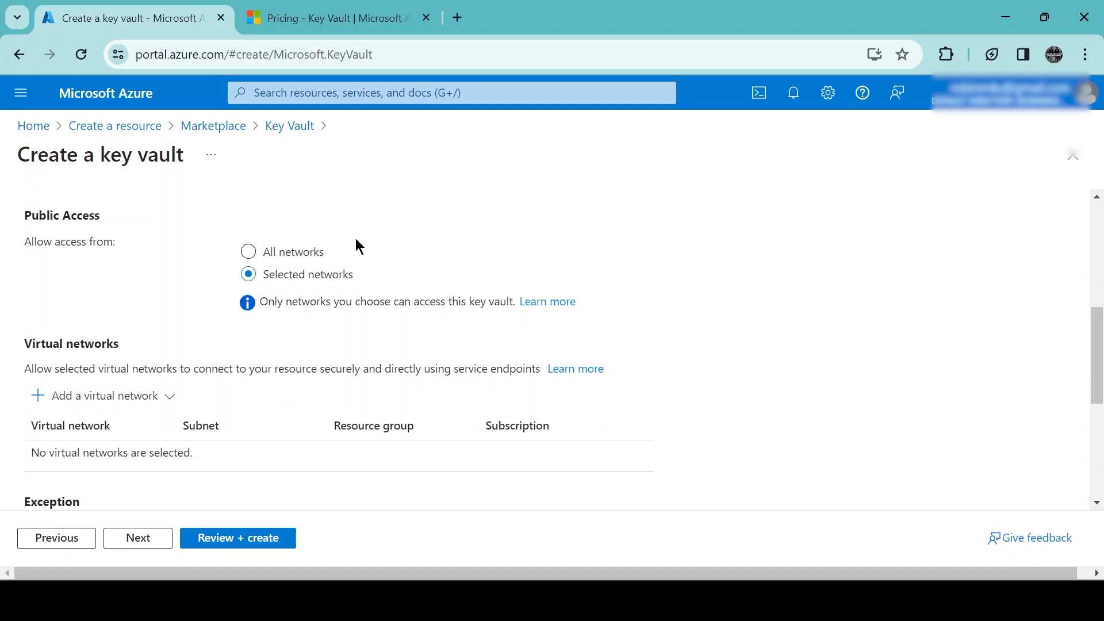
pyautogui.scroll(6, 356, 246)
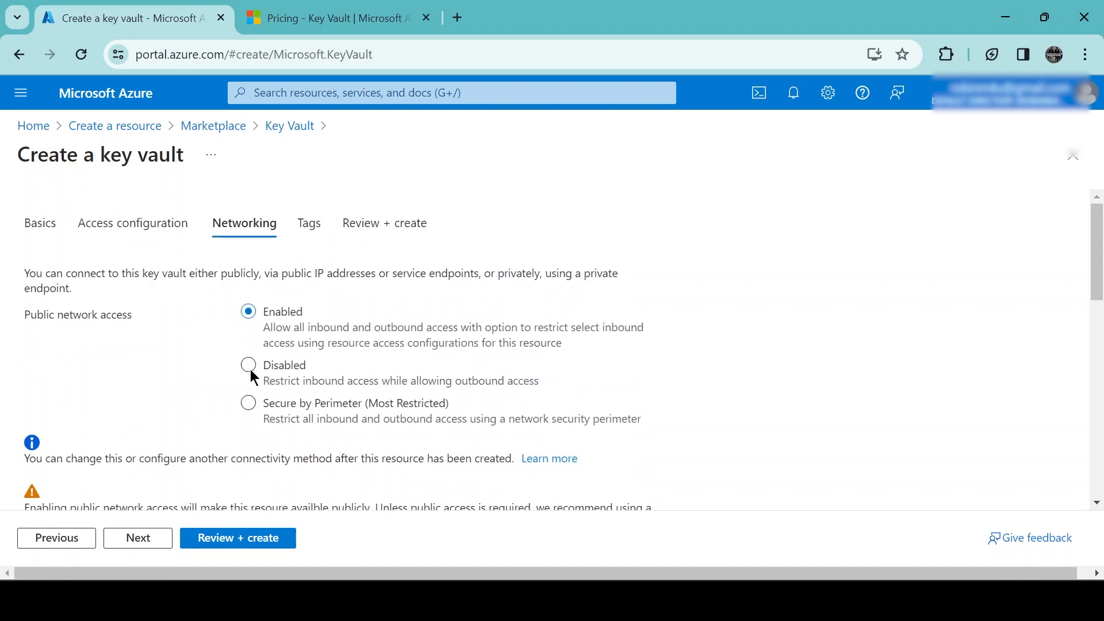
pyautogui.scroll(-3, 384, 333)
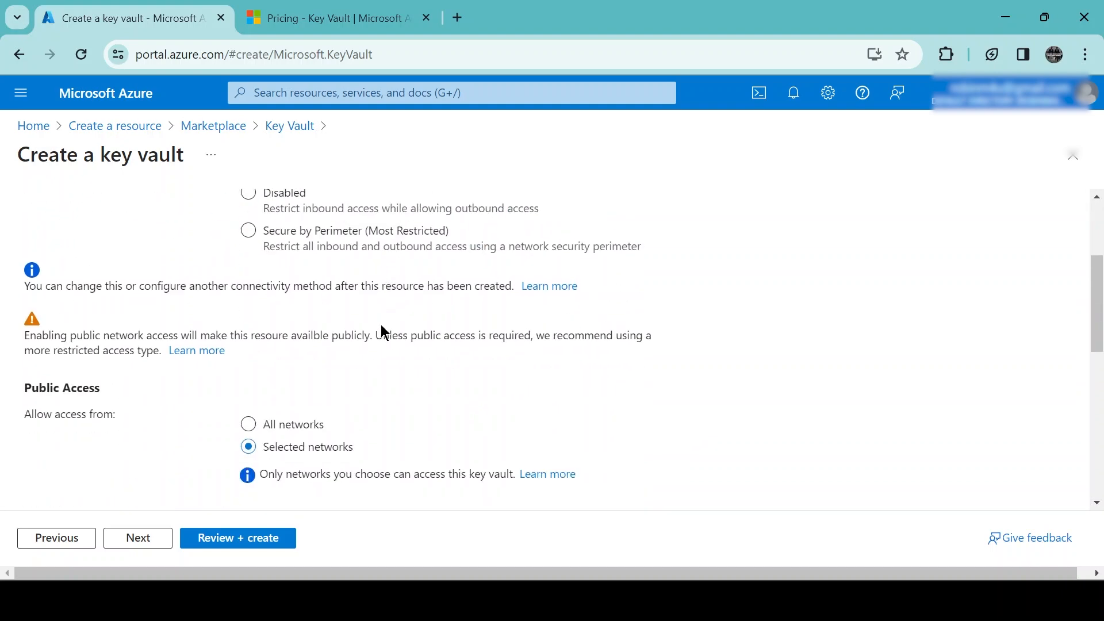
pyautogui.scroll(-2, 384, 333)
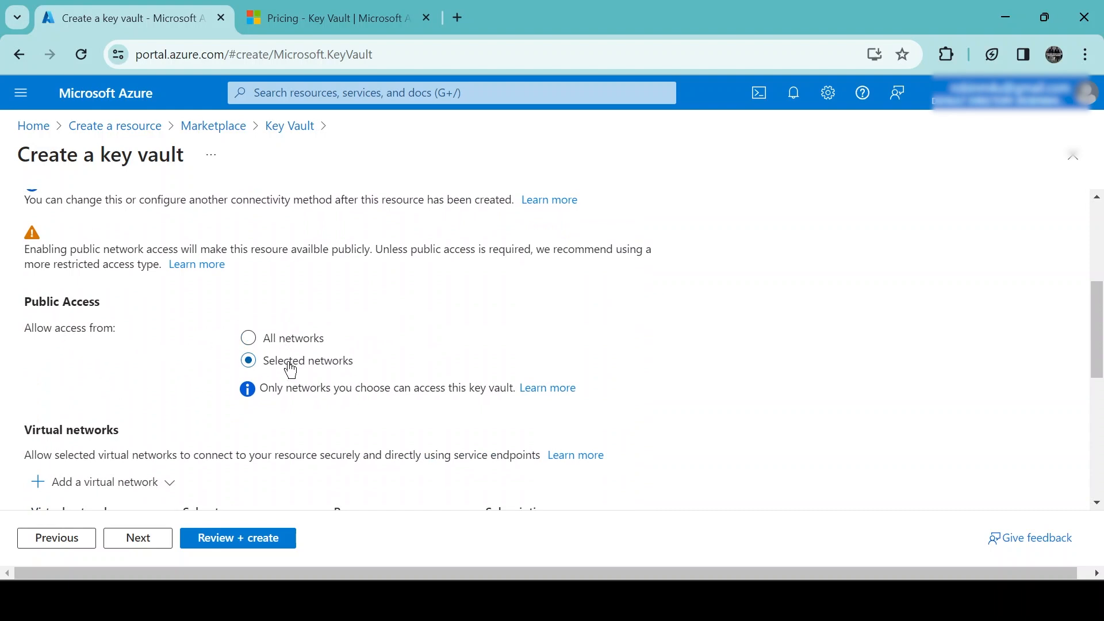
pyautogui.click(248, 339)
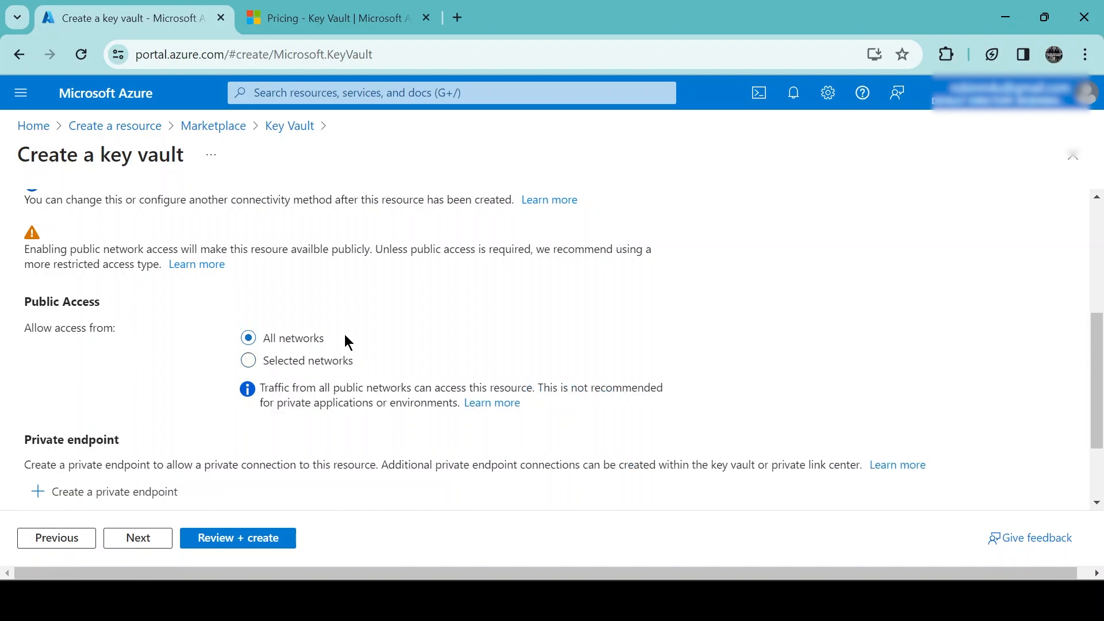
# Step: Review the private endpoint section and recheck the public network access settings of the key vault
pyautogui.scroll(-2, 375, 304)
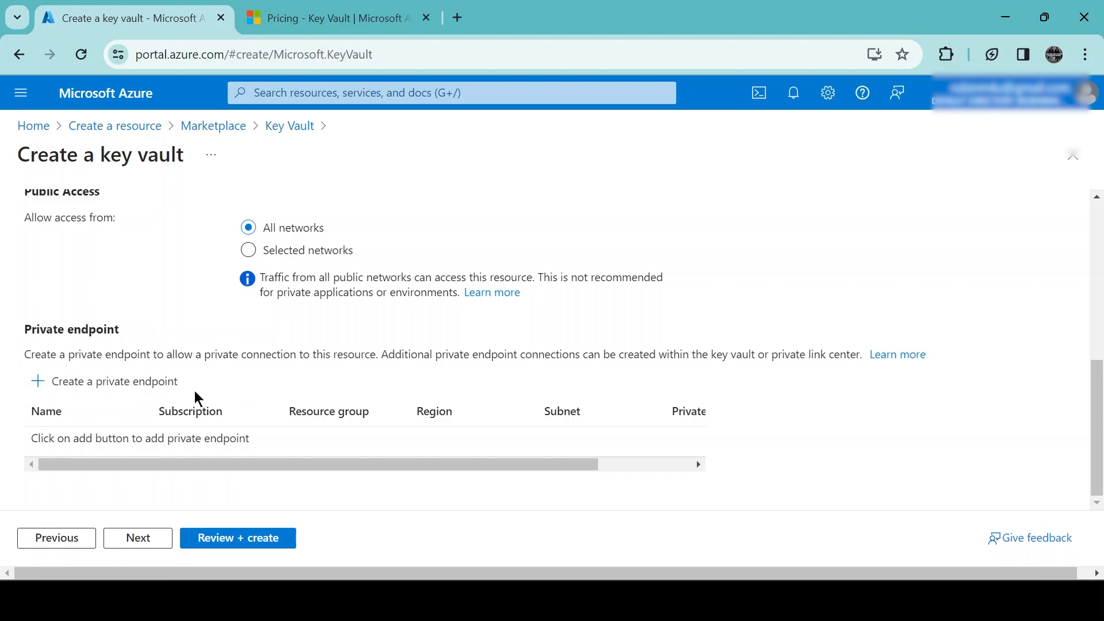
pyautogui.scroll(1, 199, 398)
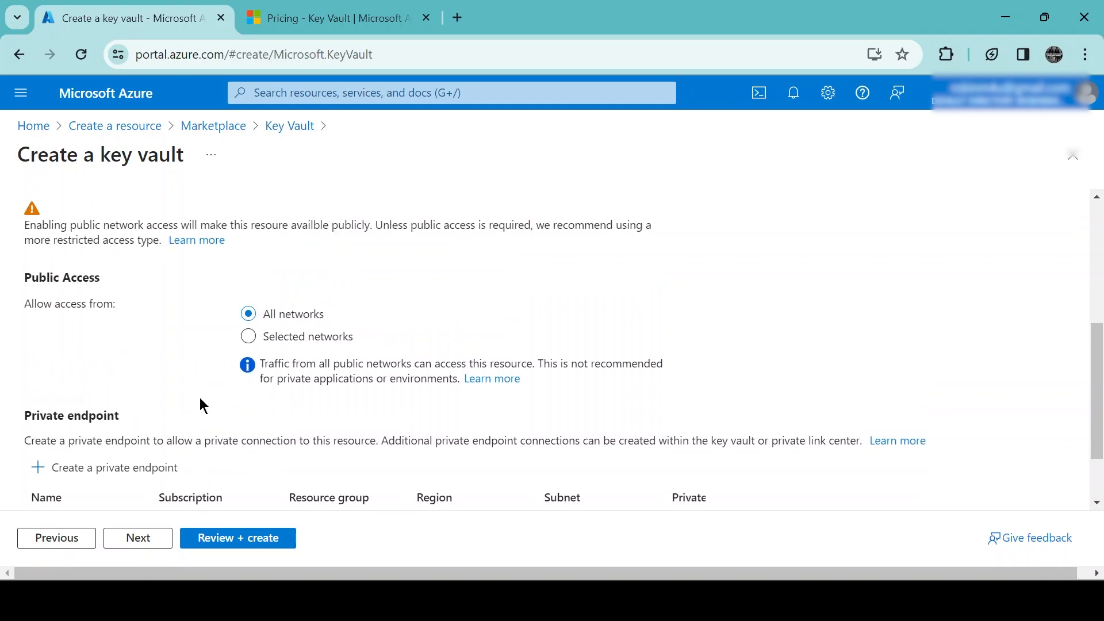
pyautogui.scroll(4, 199, 398)
pyautogui.scroll(-5, 199, 398)
pyautogui.scroll(5, 205, 394)
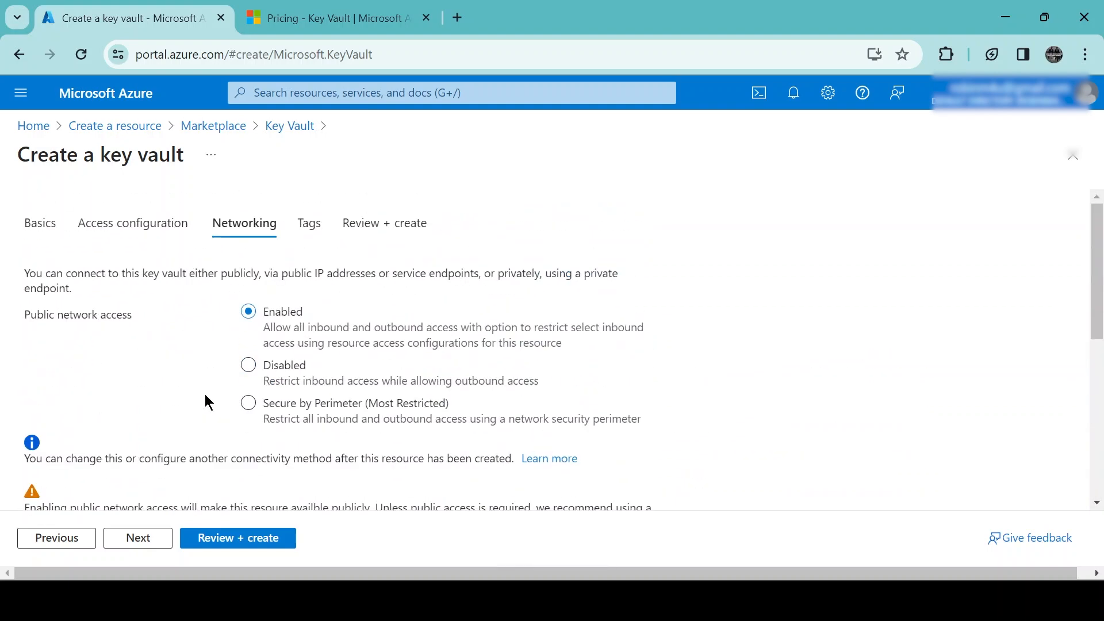
# Step: Add a tag named Environment with the value Development to the key vault
pyautogui.click(311, 232)
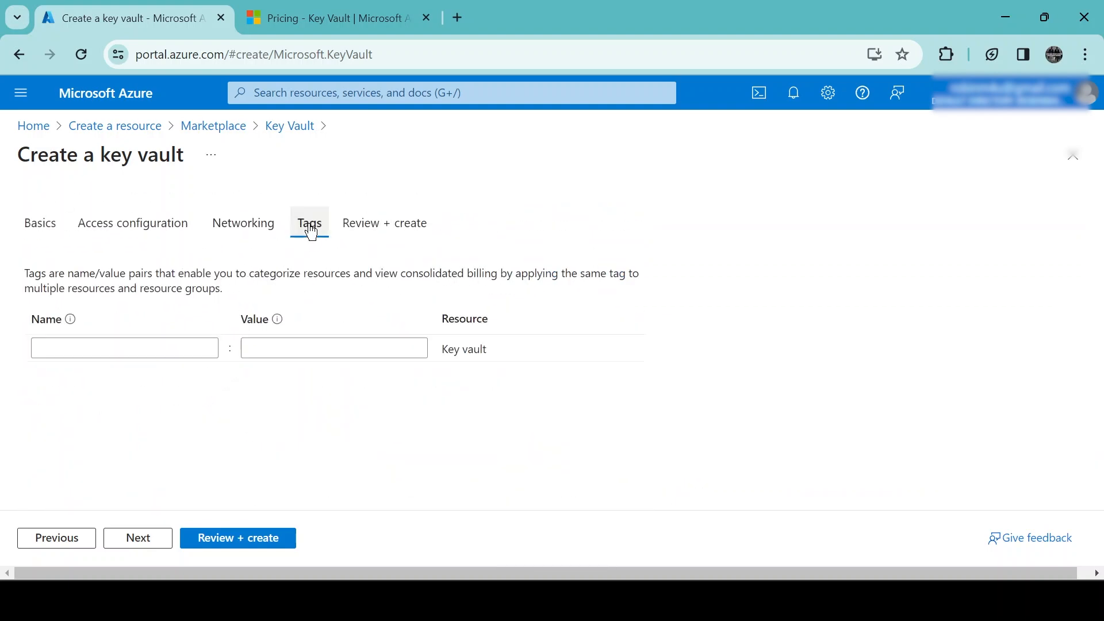
pyautogui.click(111, 352)
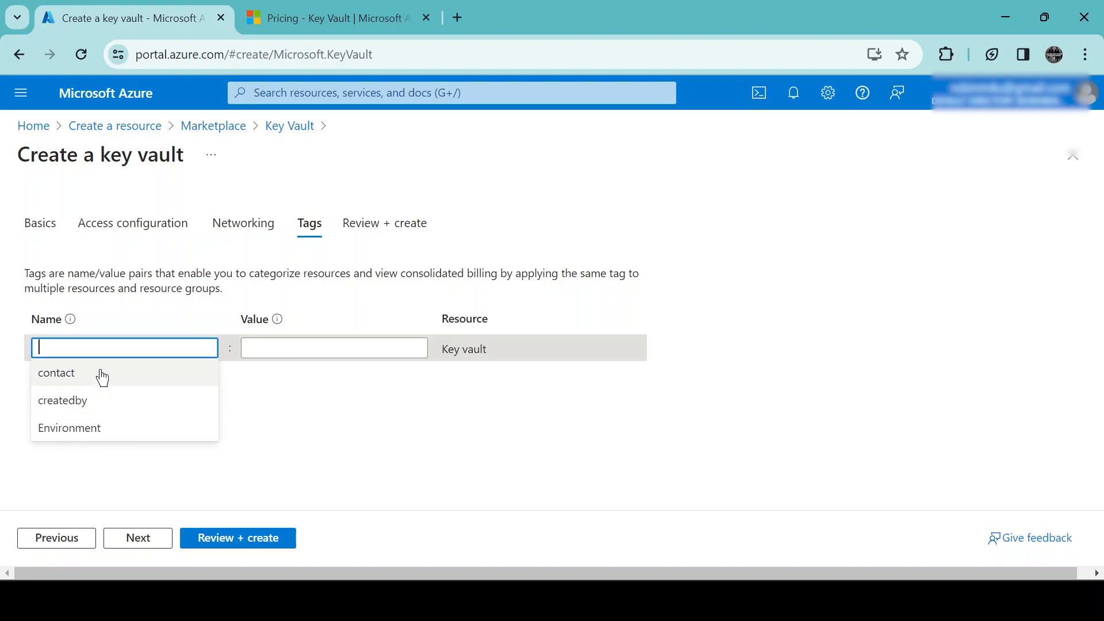
pyautogui.click(89, 443)
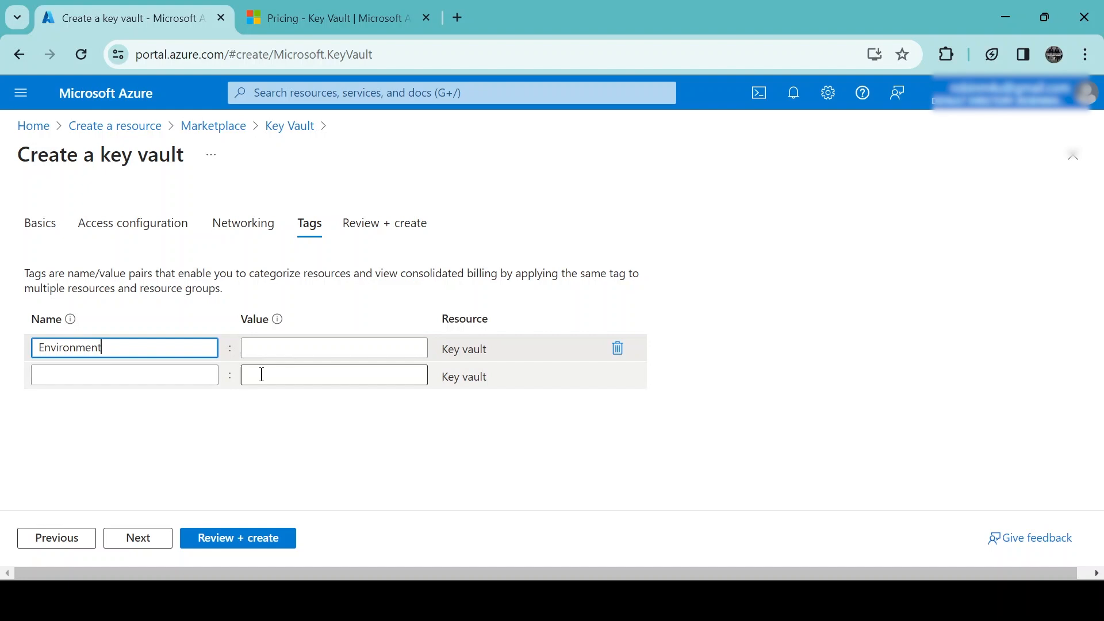
pyautogui.click(280, 345)
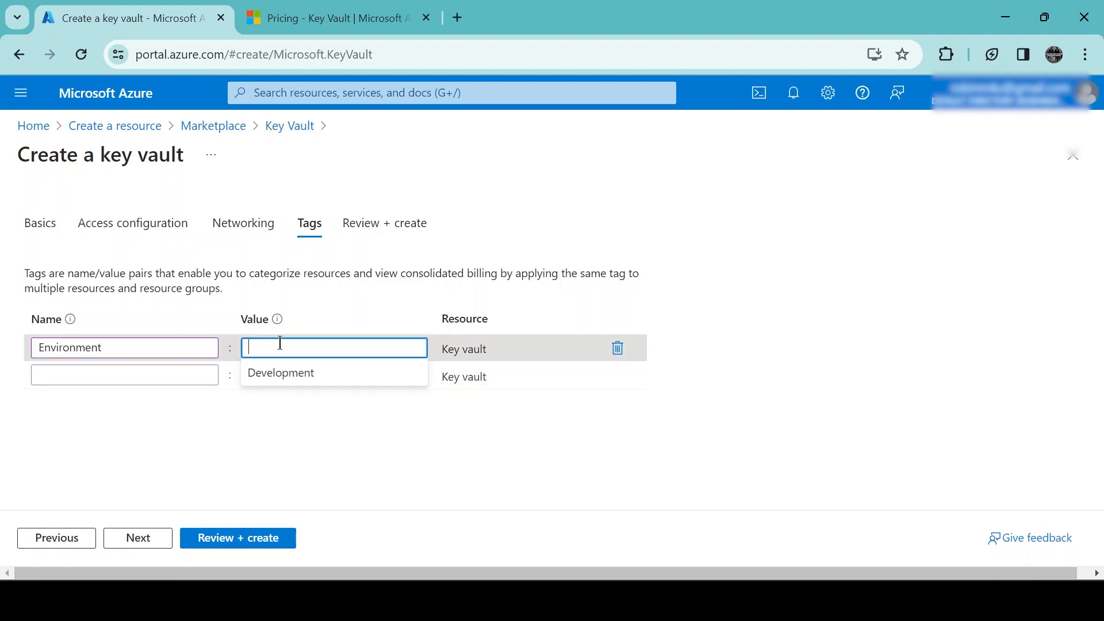
pyautogui.click(293, 374)
pyautogui.click(520, 216)
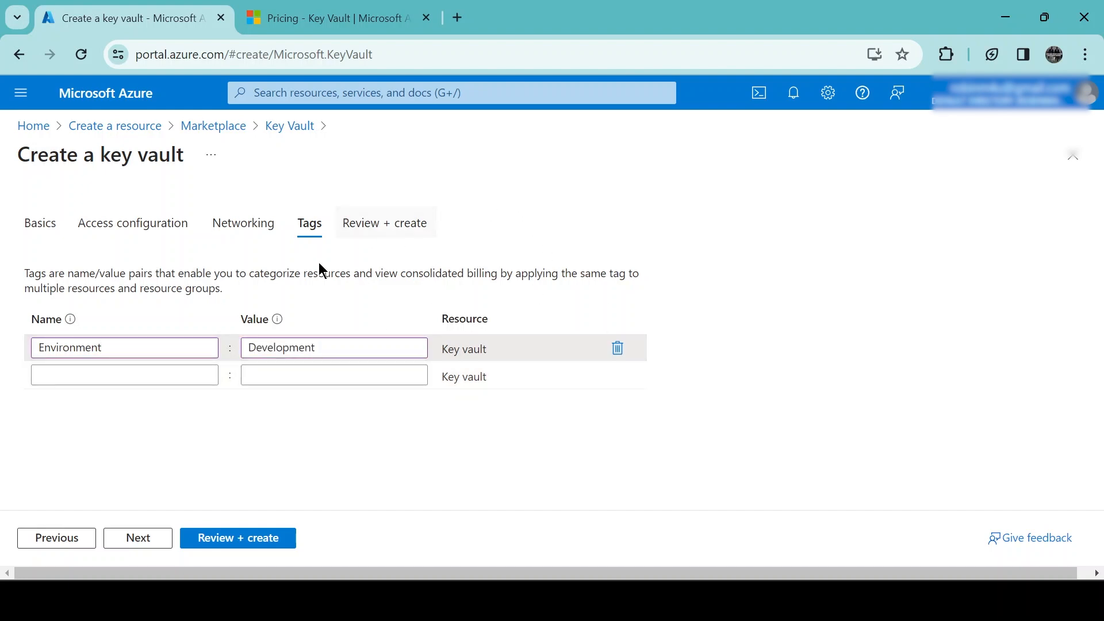
# Step: Review the summary of the basics, access, networking and tag settings, and create the key vault
pyautogui.click(384, 229)
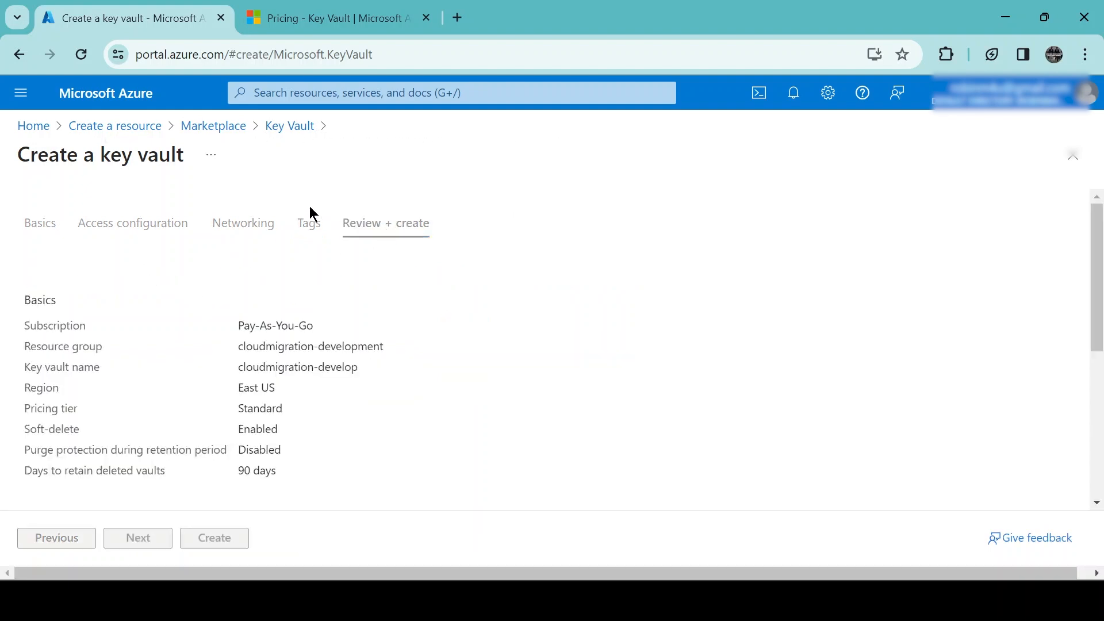
pyautogui.scroll(-2, 350, 343)
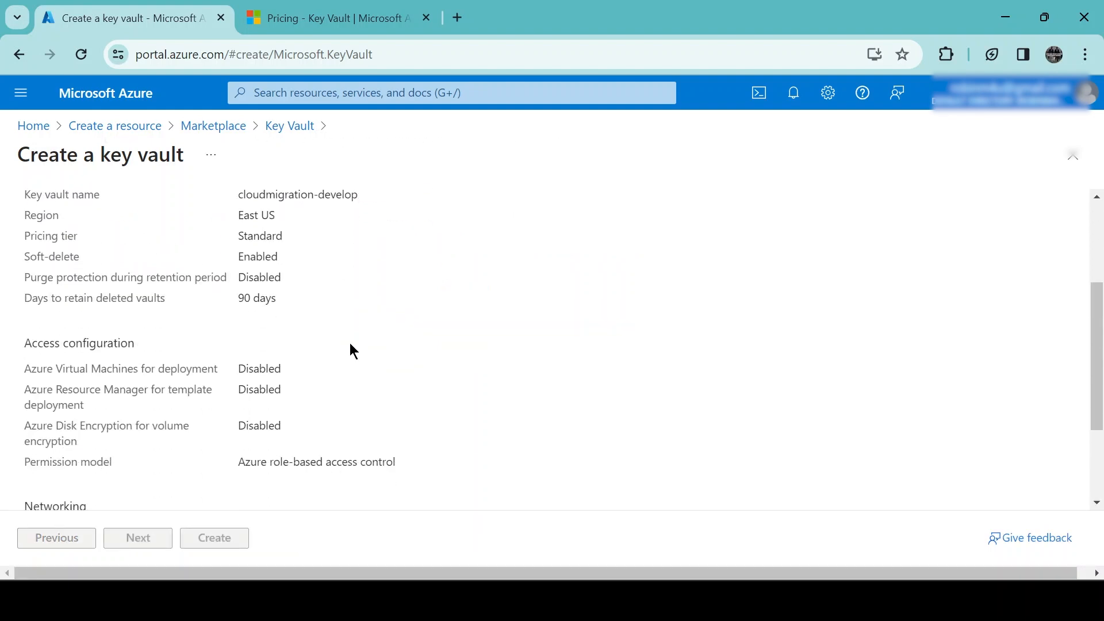
pyautogui.scroll(-2, 324, 318)
pyautogui.scroll(4, 322, 318)
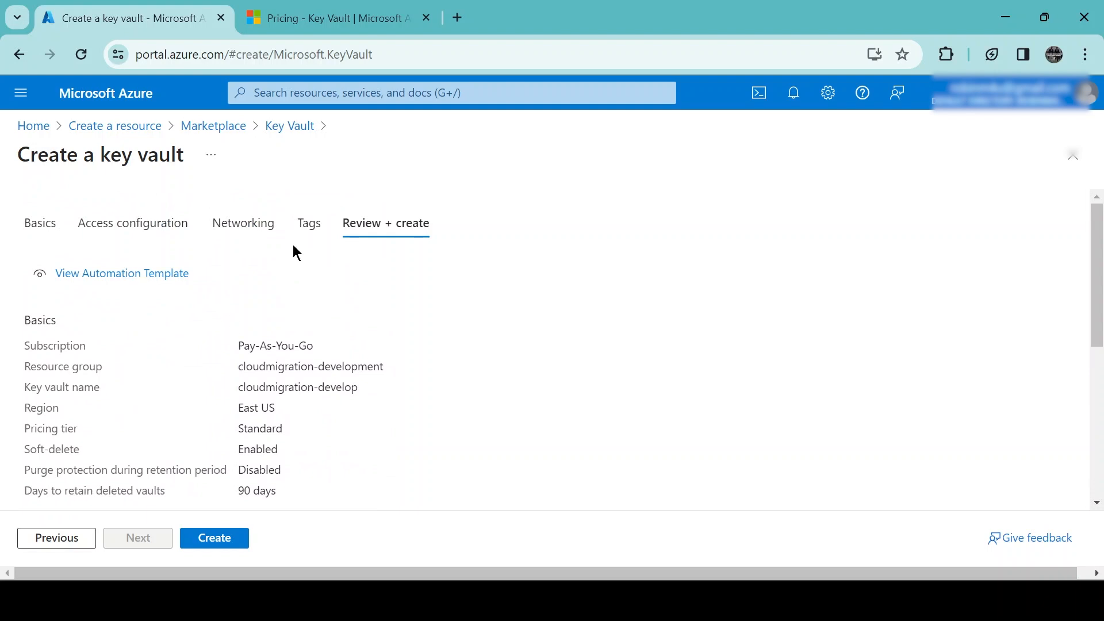
pyautogui.scroll(-5, 365, 271)
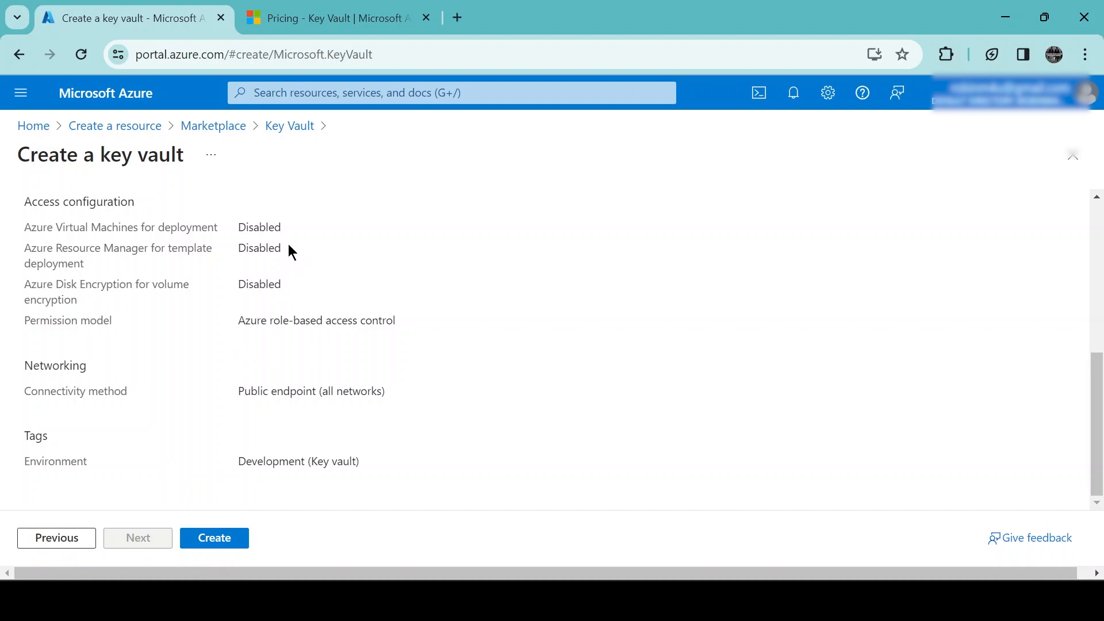
pyautogui.scroll(5, 282, 248)
pyautogui.scroll(-5, 279, 253)
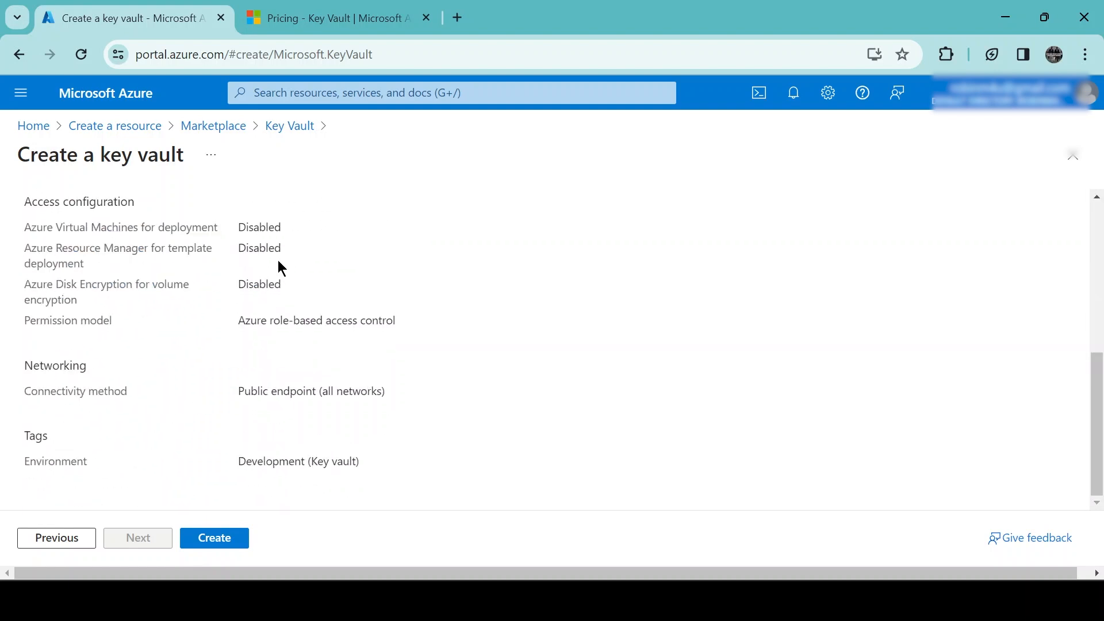
pyautogui.click(225, 547)
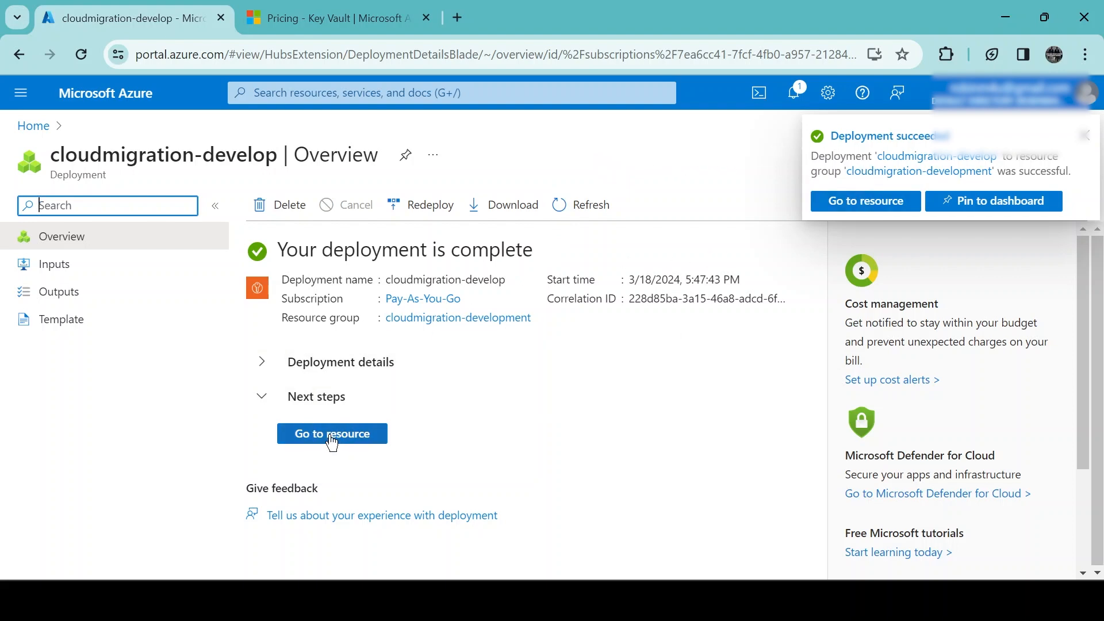
# Step: Open the deployed cloudmigration-develop key vault and review its overview and access policies pages
pyautogui.click(332, 434)
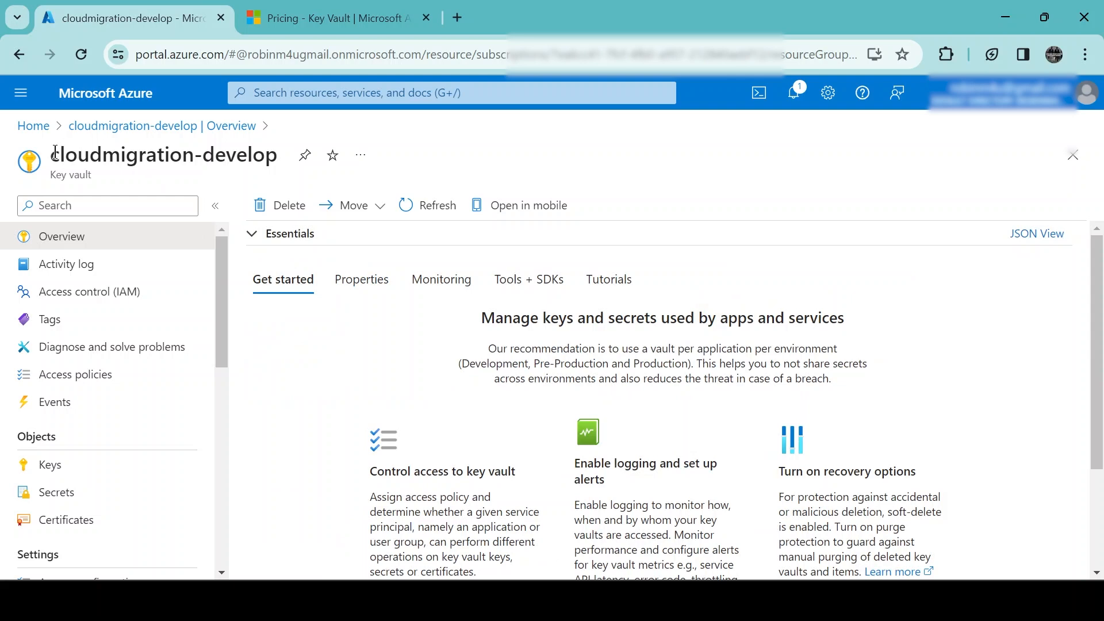
pyautogui.moveTo(54, 152); pyautogui.dragTo(274, 152)
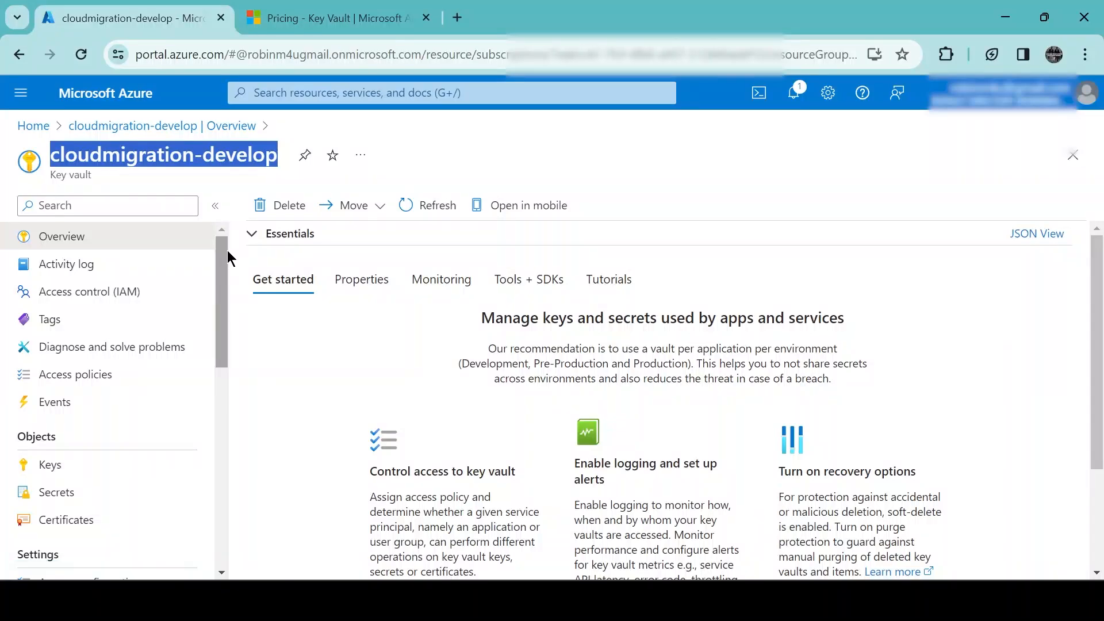
pyautogui.scroll(-3, 311, 349)
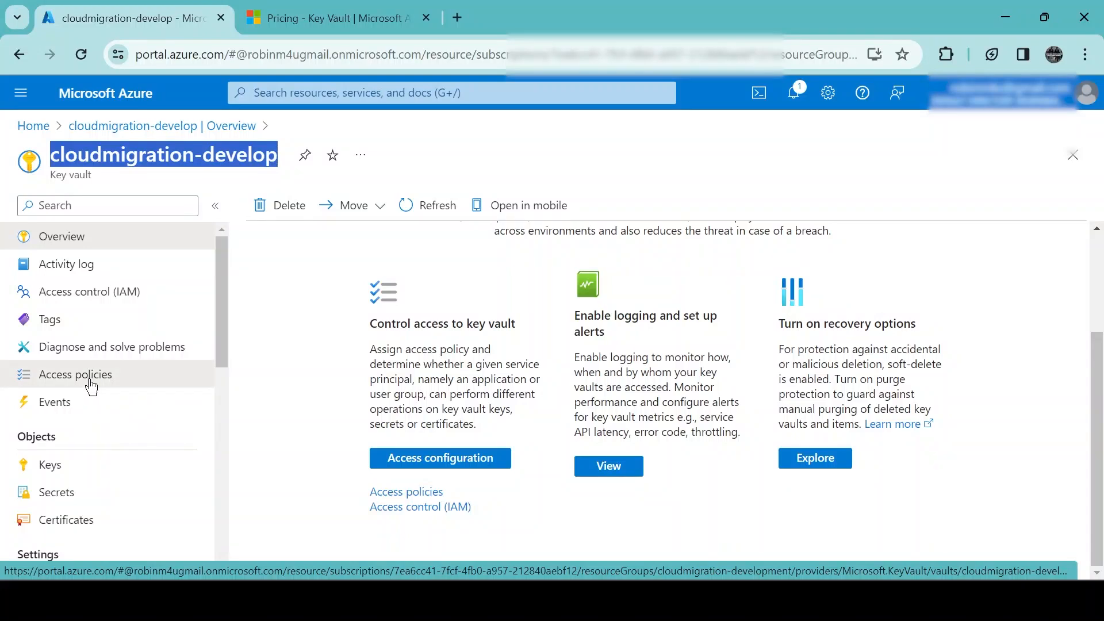
pyautogui.click(92, 386)
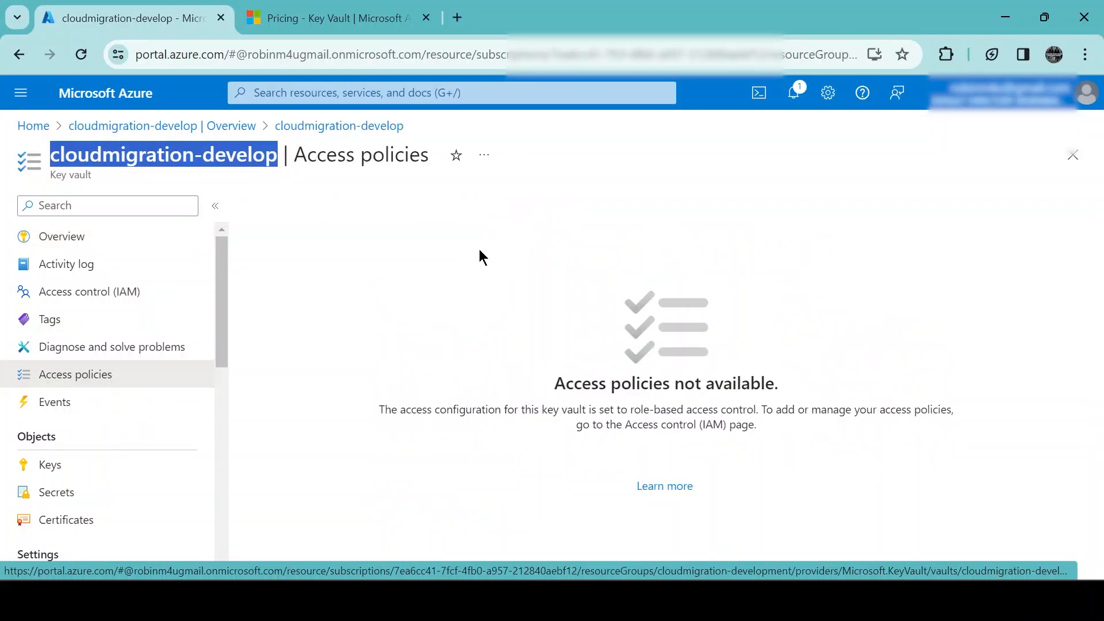
pyautogui.moveTo(381, 406); pyautogui.dragTo(965, 414)
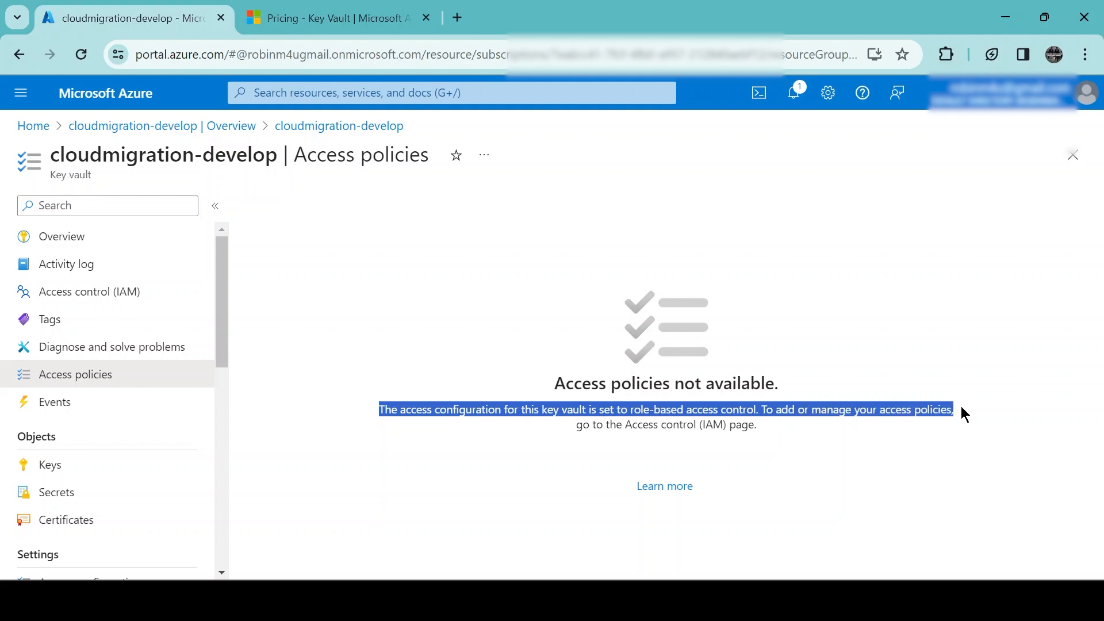
pyautogui.scroll(-3, 109, 395)
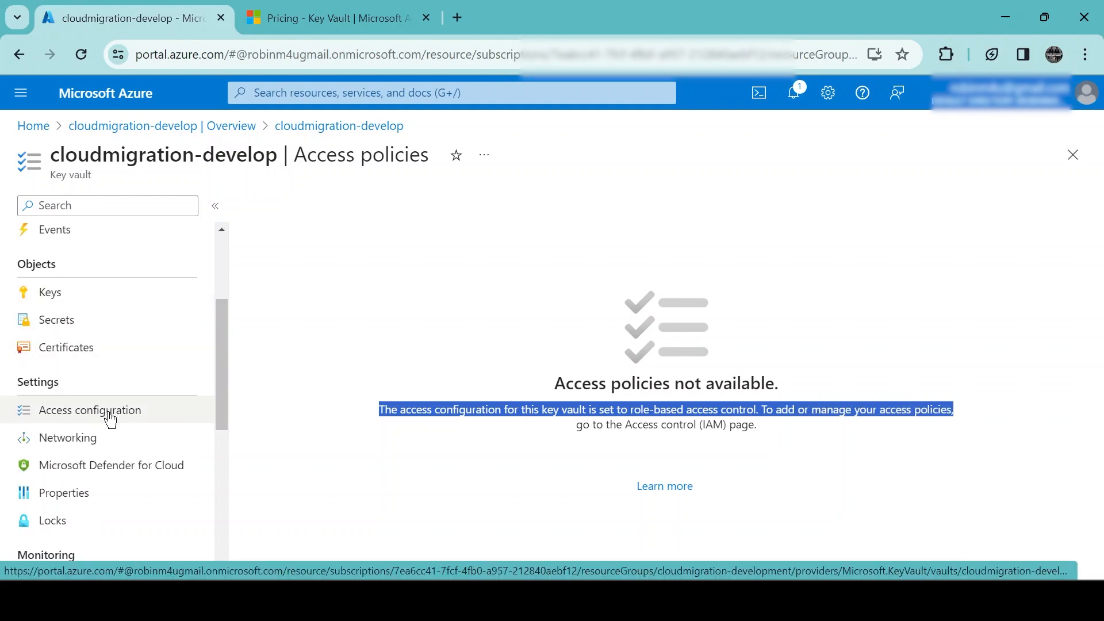
# Step: Try changing the key vault's permission model to Vault access policy and review the resource access options
pyautogui.click(111, 420)
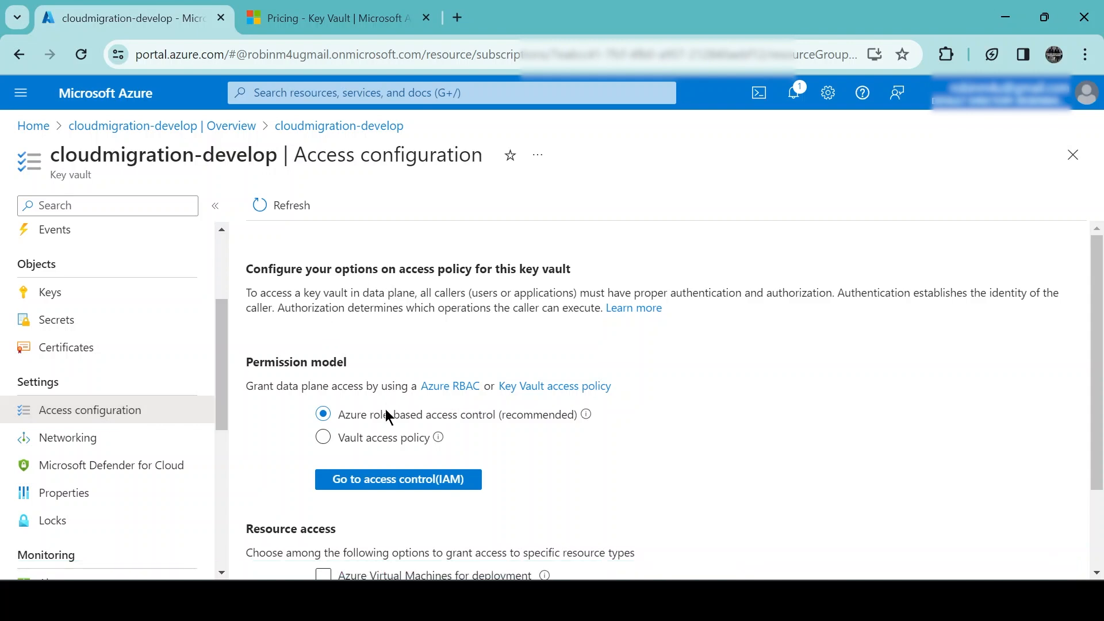
pyautogui.scroll(3, 167, 327)
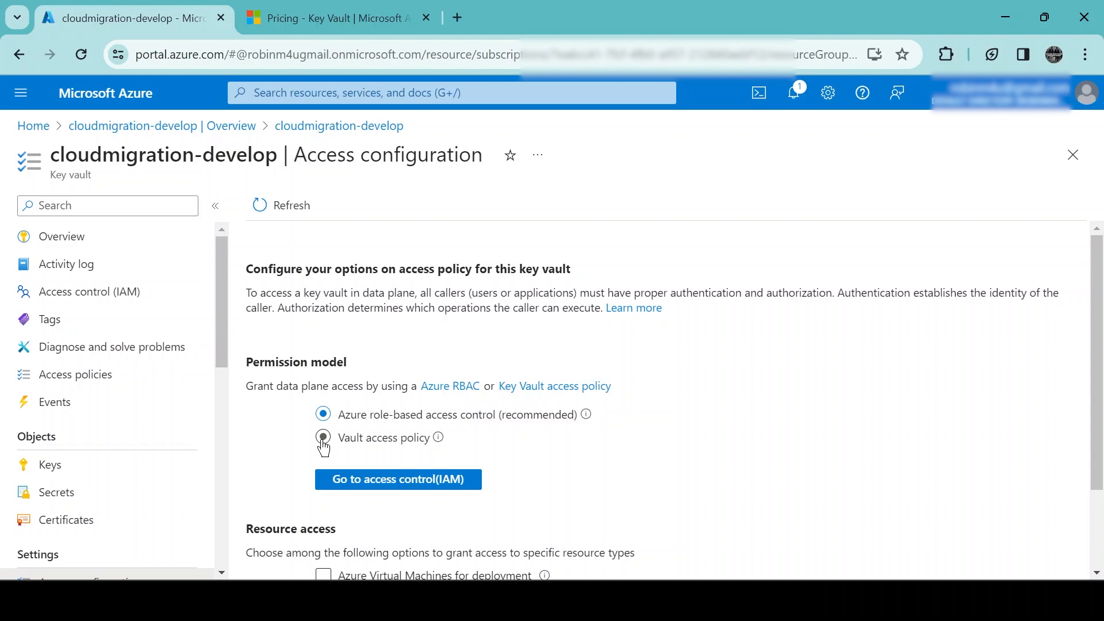
pyautogui.click(324, 438)
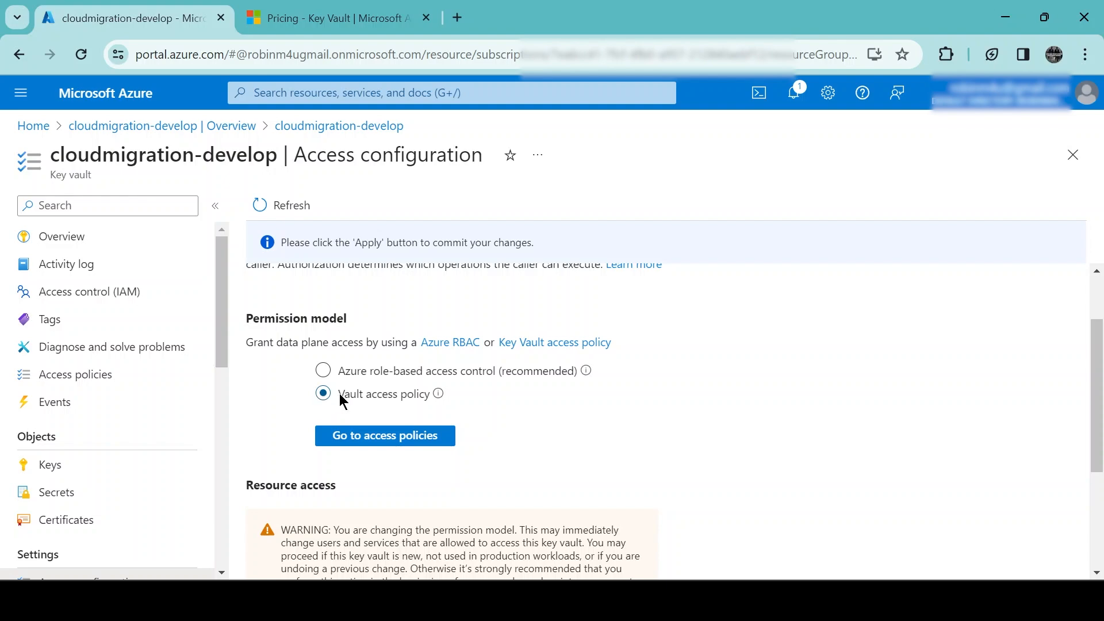
pyautogui.scroll(2, 372, 325)
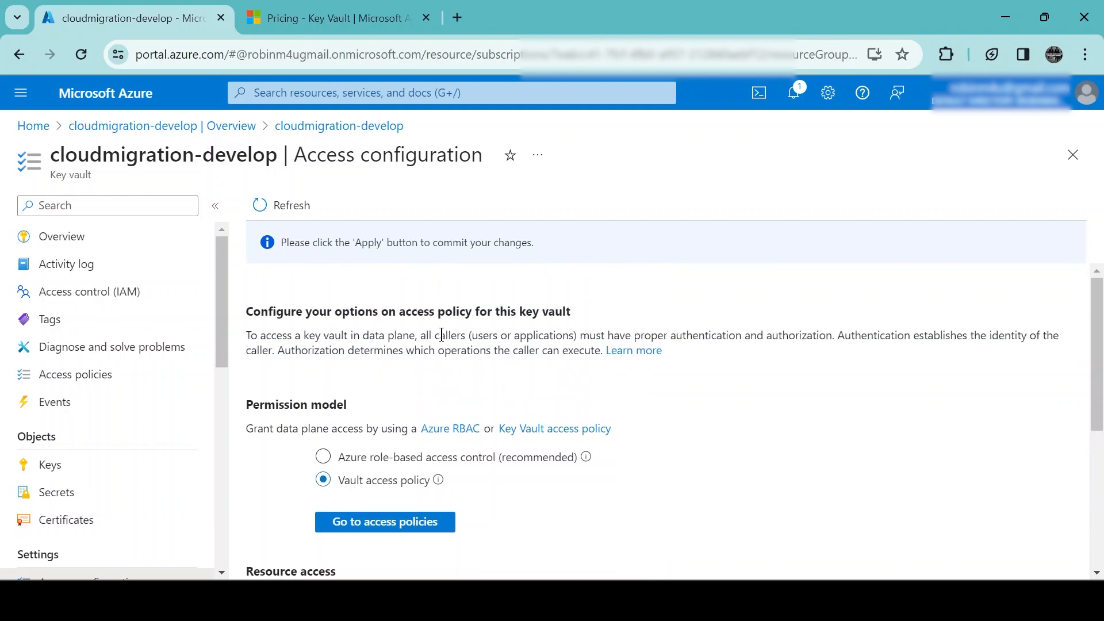
pyautogui.scroll(-5, 442, 336)
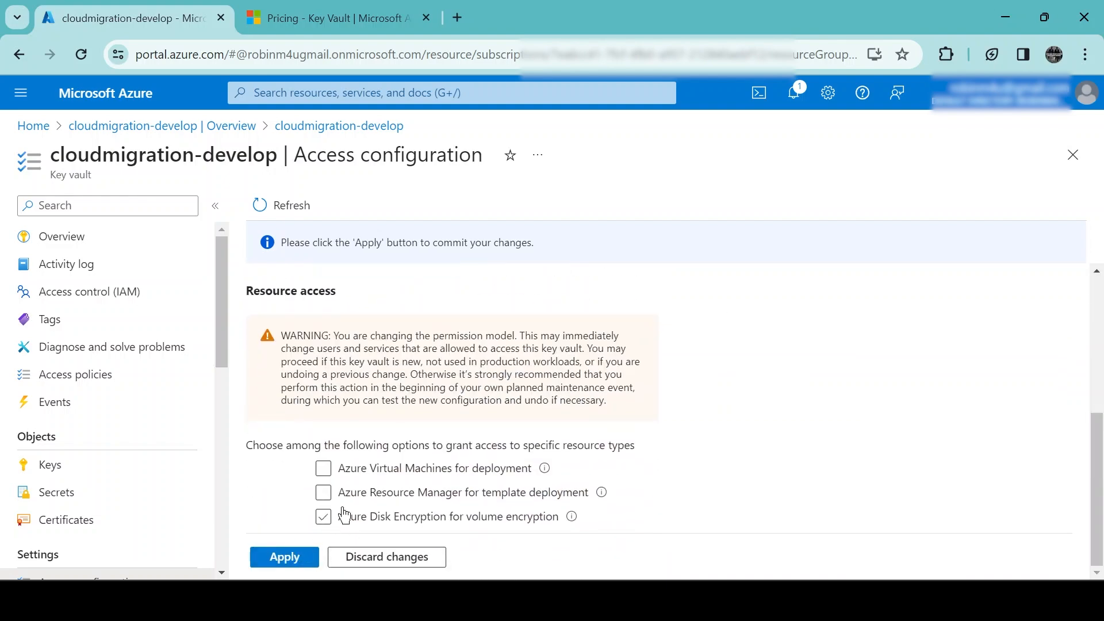
pyautogui.scroll(5, 344, 514)
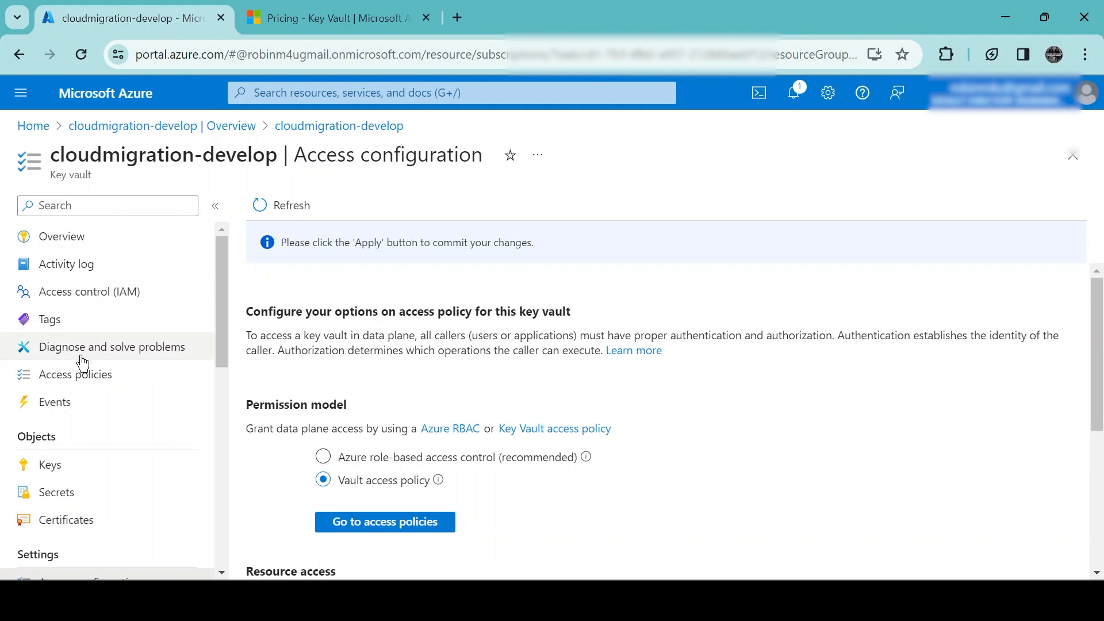
# Step: Discard the unsaved access configuration edits and check the vault's Keys, Secrets and Certificates pages
pyautogui.scroll(-3, 93, 318)
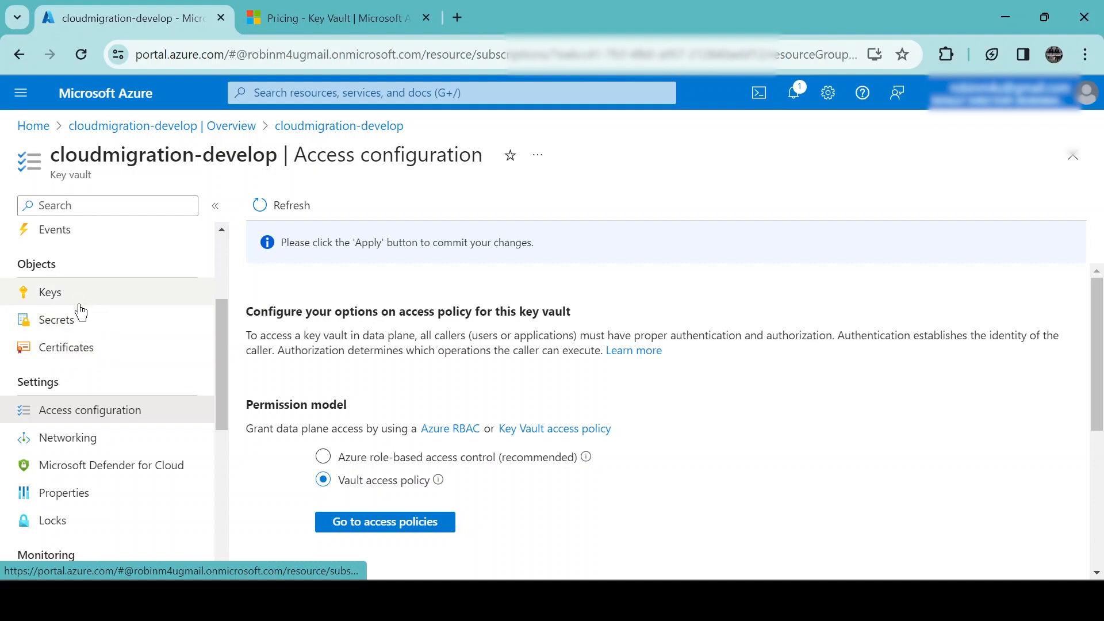
pyautogui.click(76, 296)
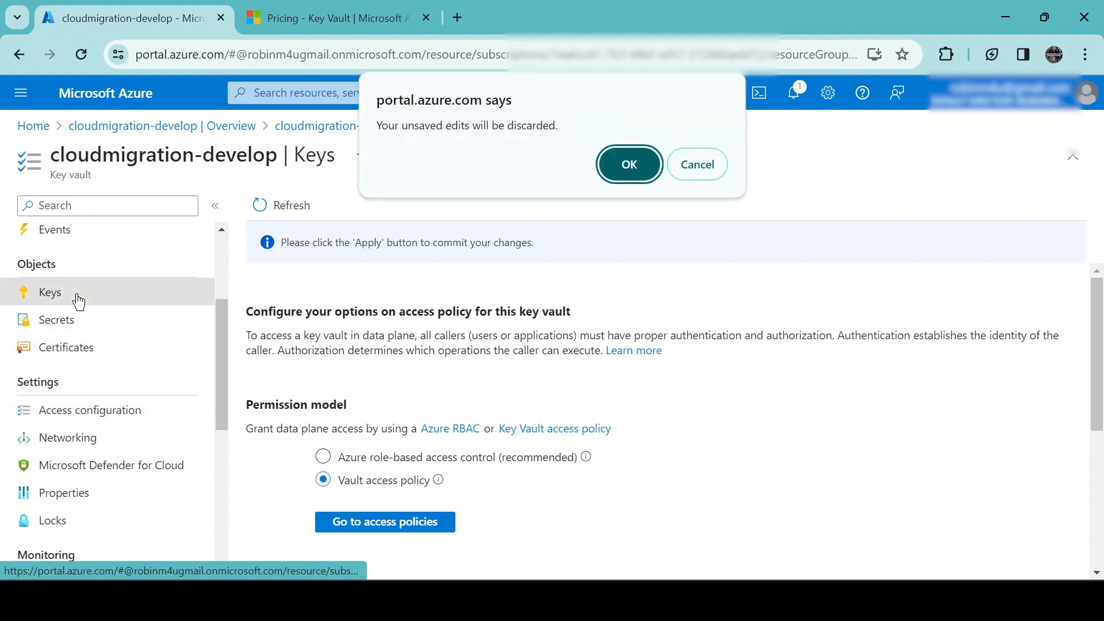
pyautogui.click(629, 165)
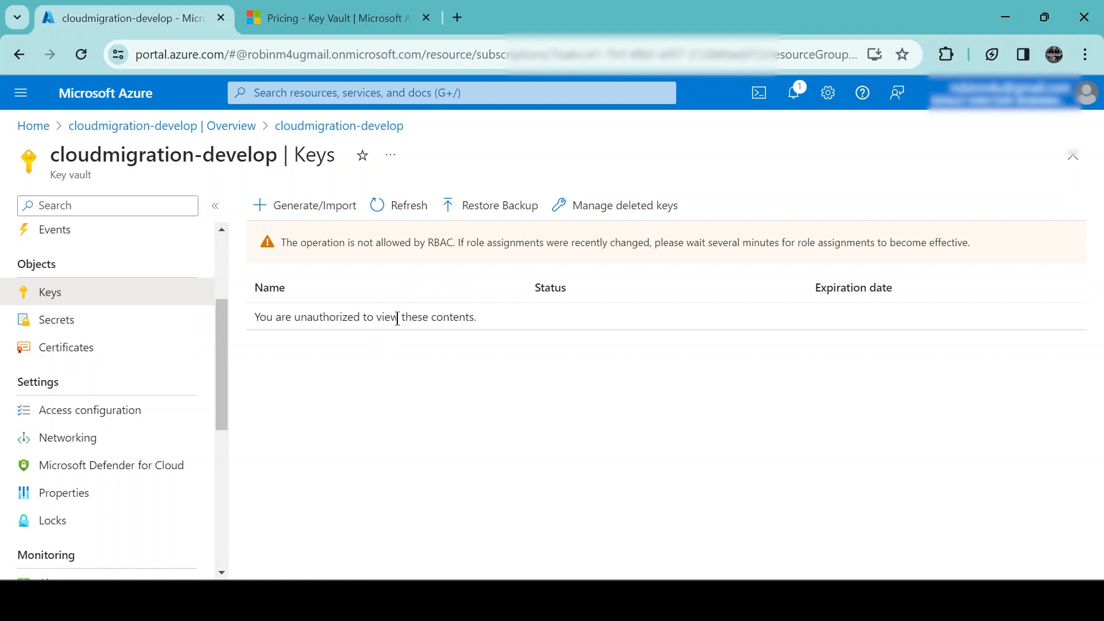
pyautogui.click(85, 328)
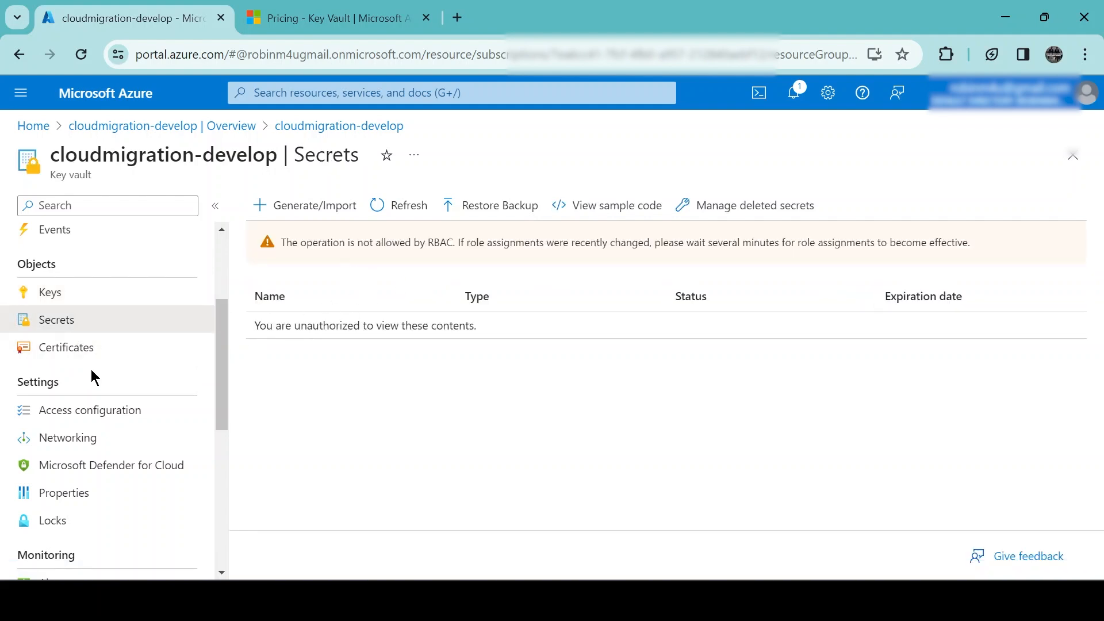
pyautogui.click(75, 357)
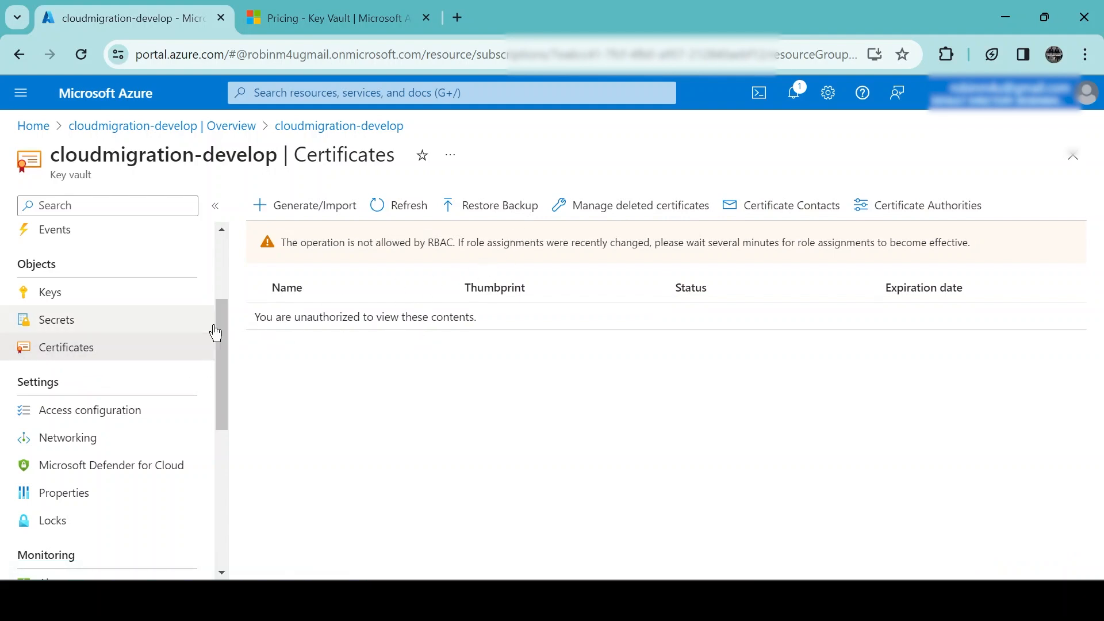
pyautogui.moveTo(257, 317); pyautogui.dragTo(482, 332)
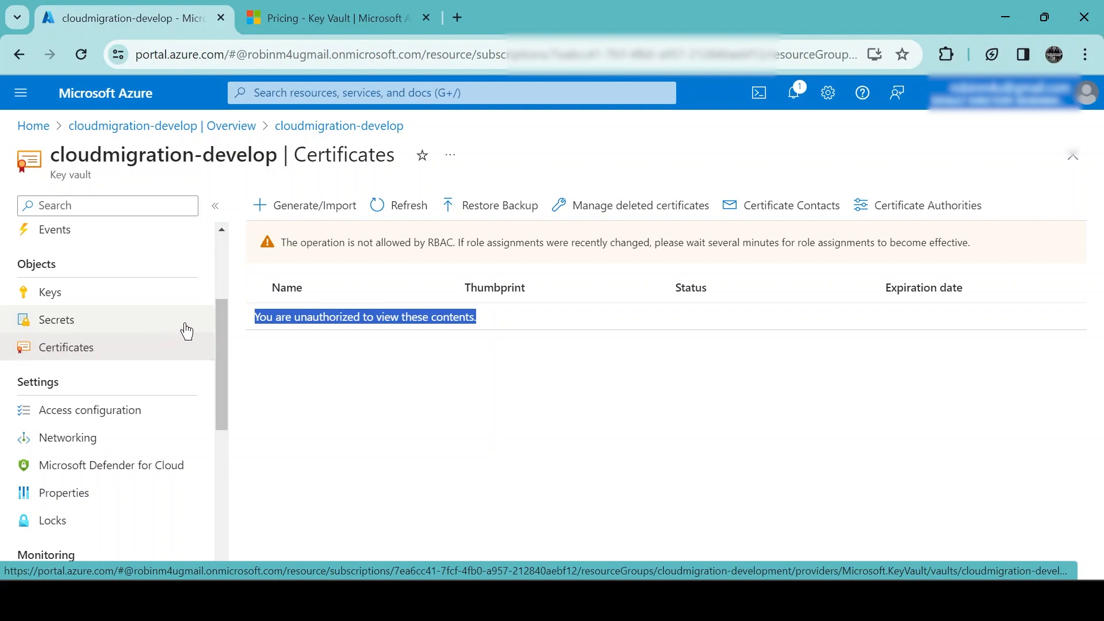
# Step: Start adding a role assignment in the key vault's Access control (IAM) settings
pyautogui.scroll(1, 158, 345)
pyautogui.scroll(3, 158, 345)
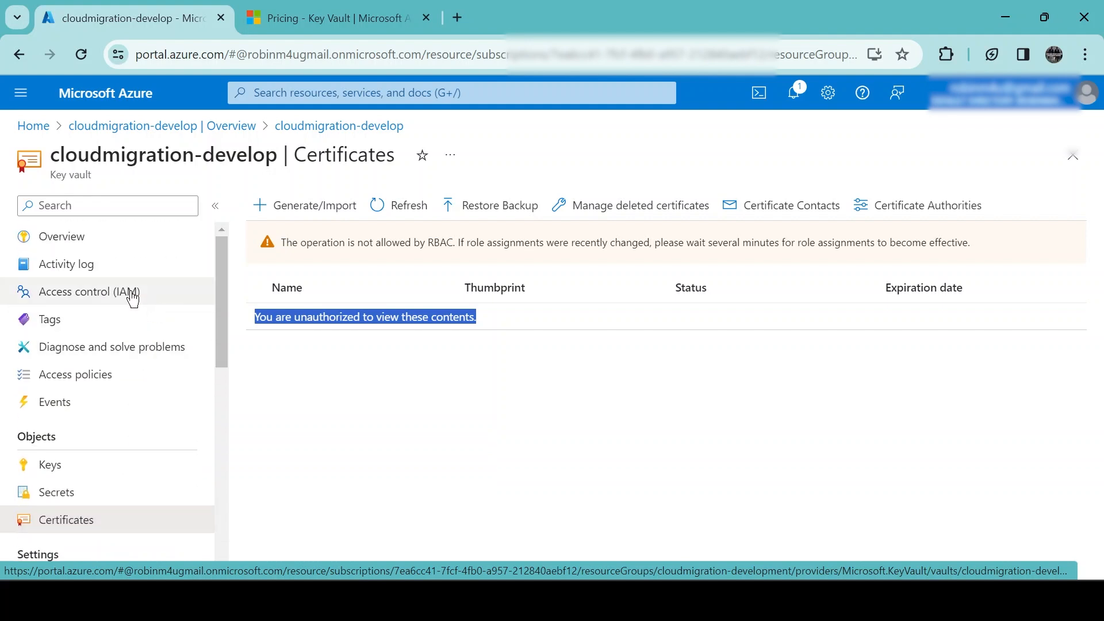
pyautogui.click(132, 296)
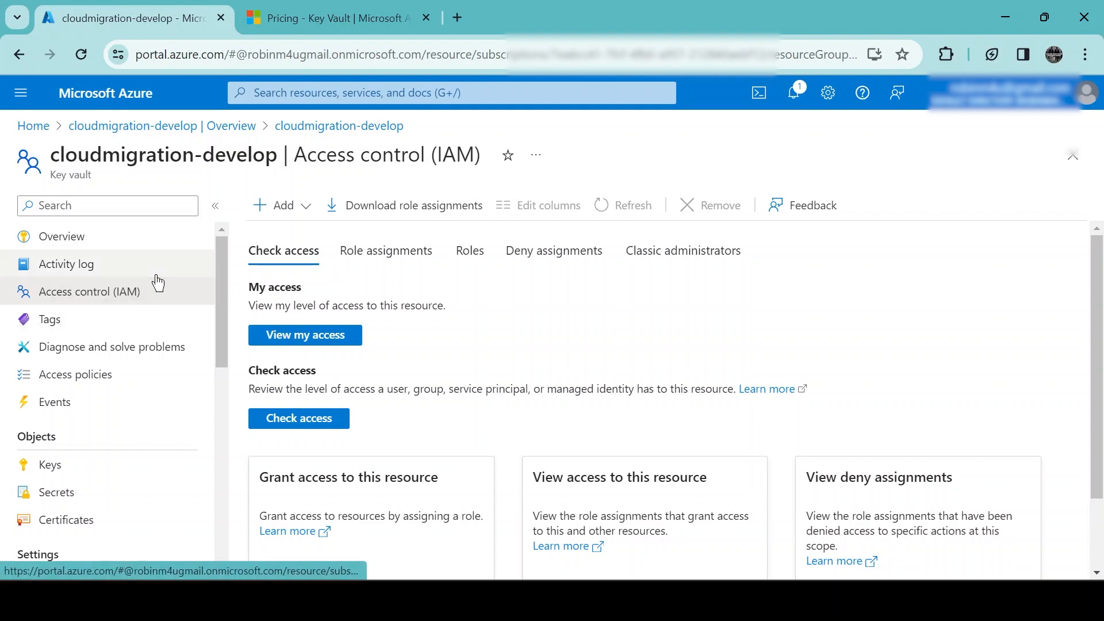
pyautogui.click(297, 213)
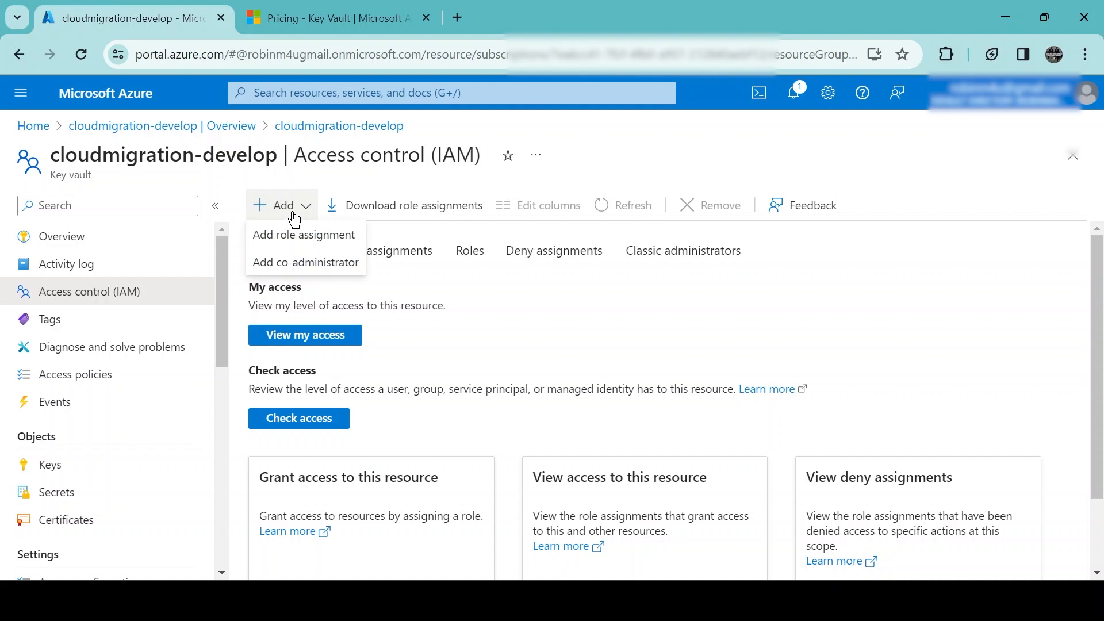
pyautogui.click(310, 237)
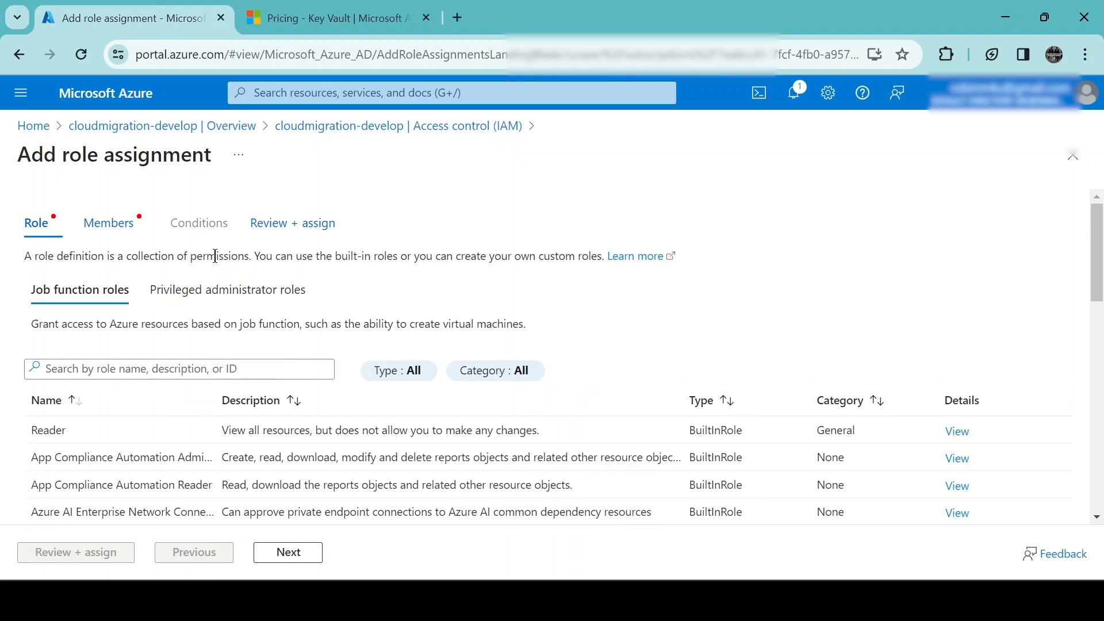
# Step: Review the available job function roles and select Key Vault Contributor for the role assignment
pyautogui.scroll(-5, 236, 288)
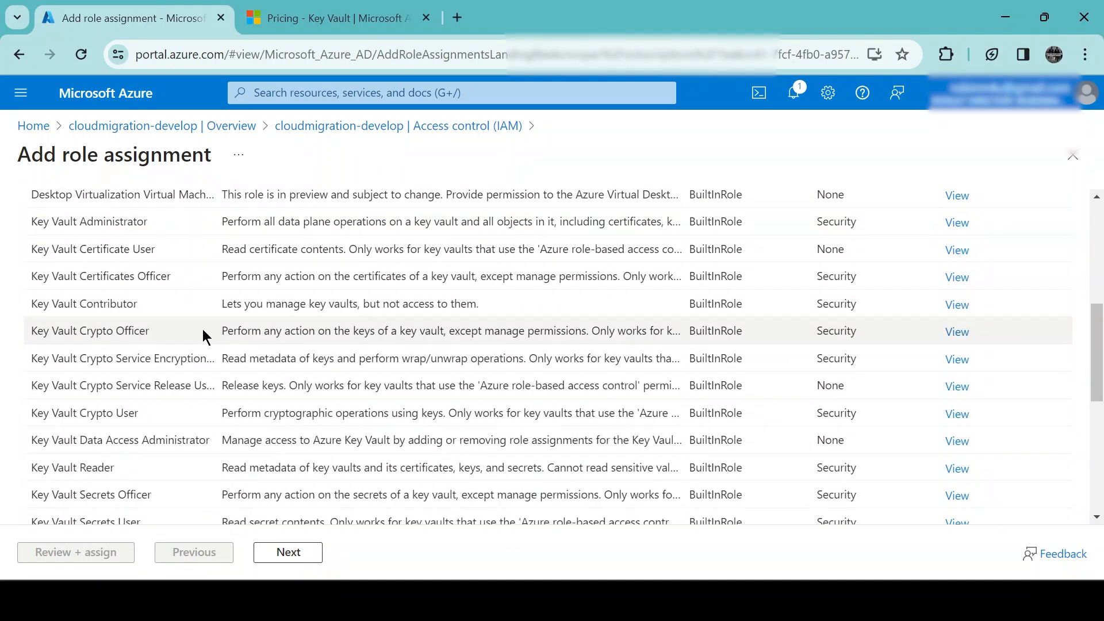
pyautogui.scroll(-2, 200, 294)
pyautogui.scroll(-5, 198, 293)
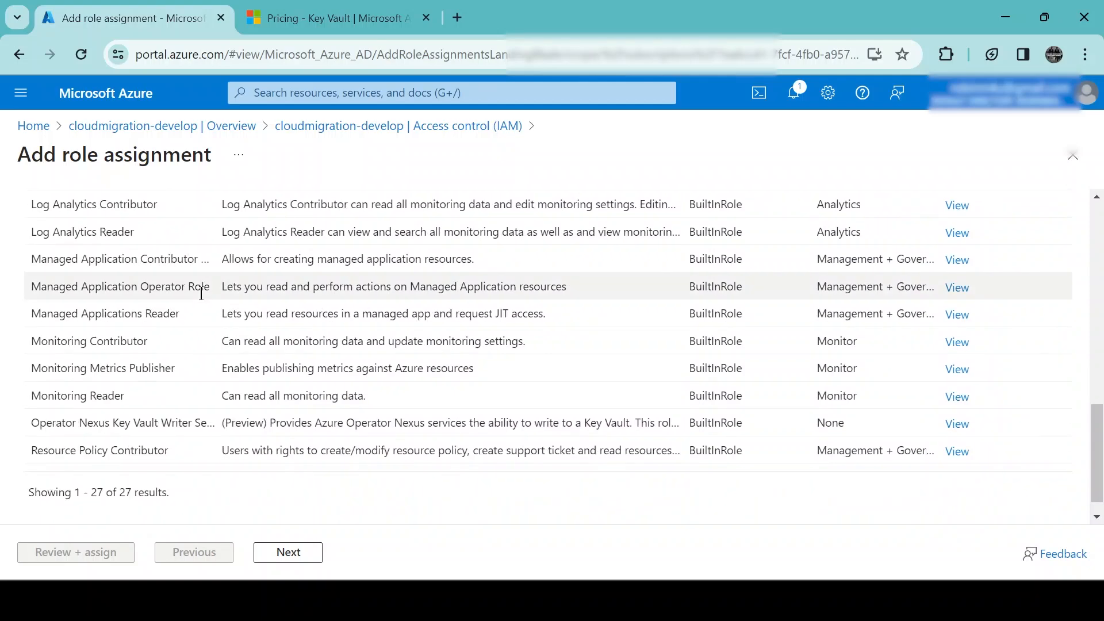
pyautogui.scroll(5, 156, 326)
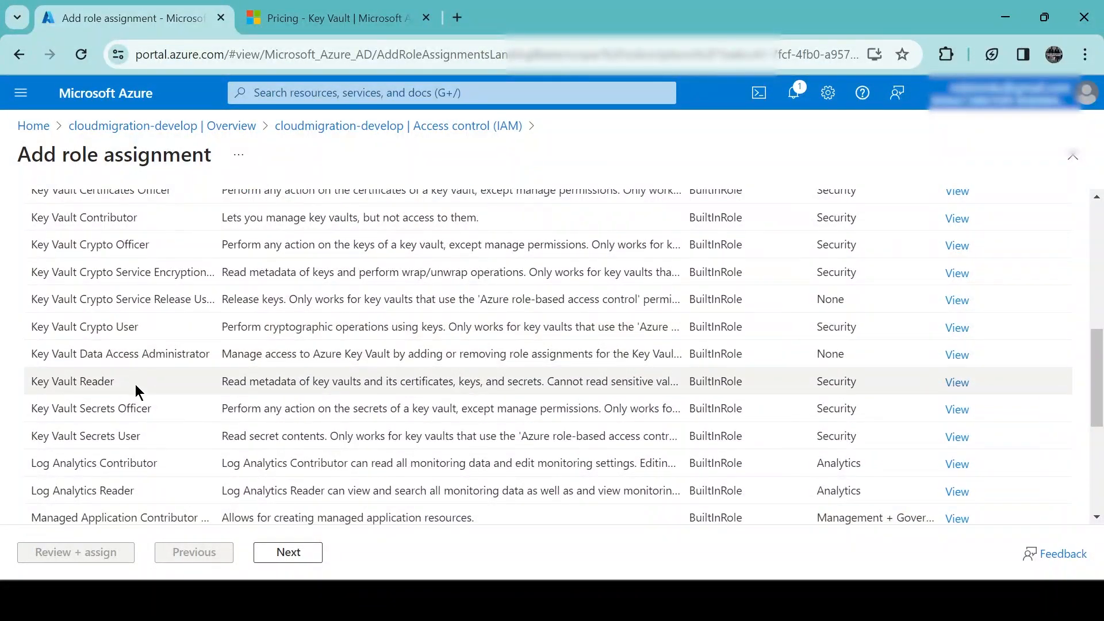
pyautogui.scroll(-3, 173, 359)
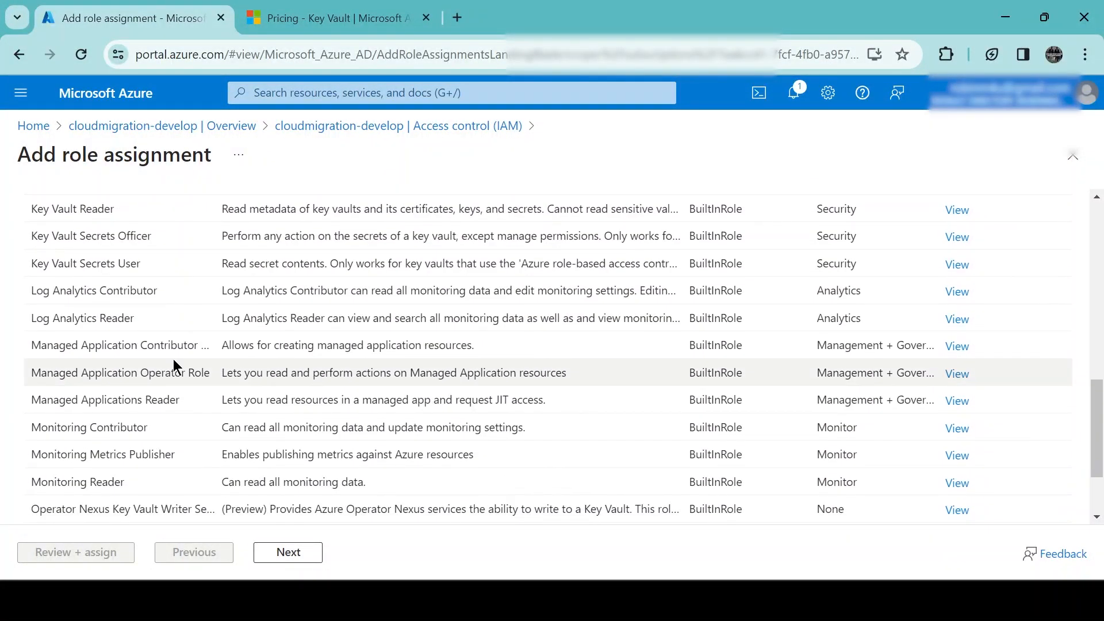
pyautogui.scroll(-3, 174, 360)
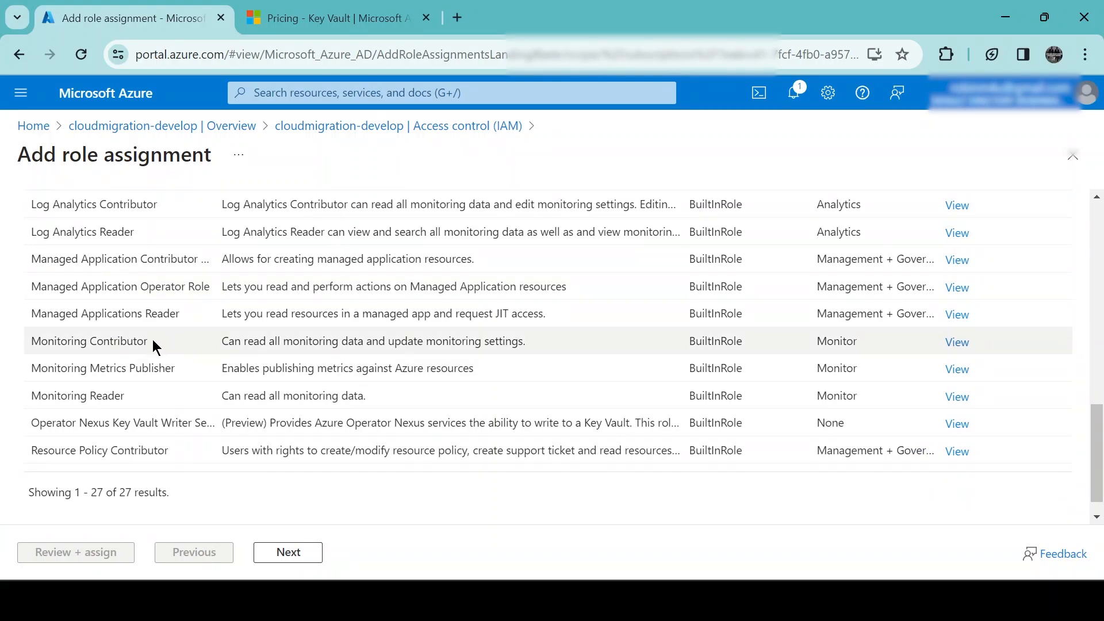
pyautogui.scroll(5, 166, 343)
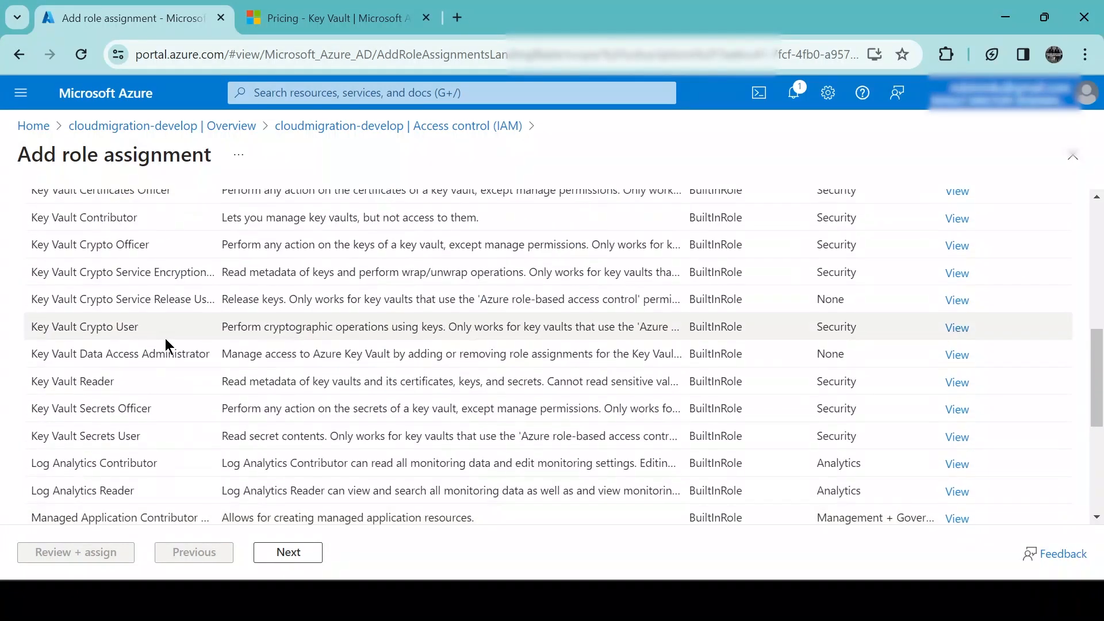
pyautogui.click(160, 216)
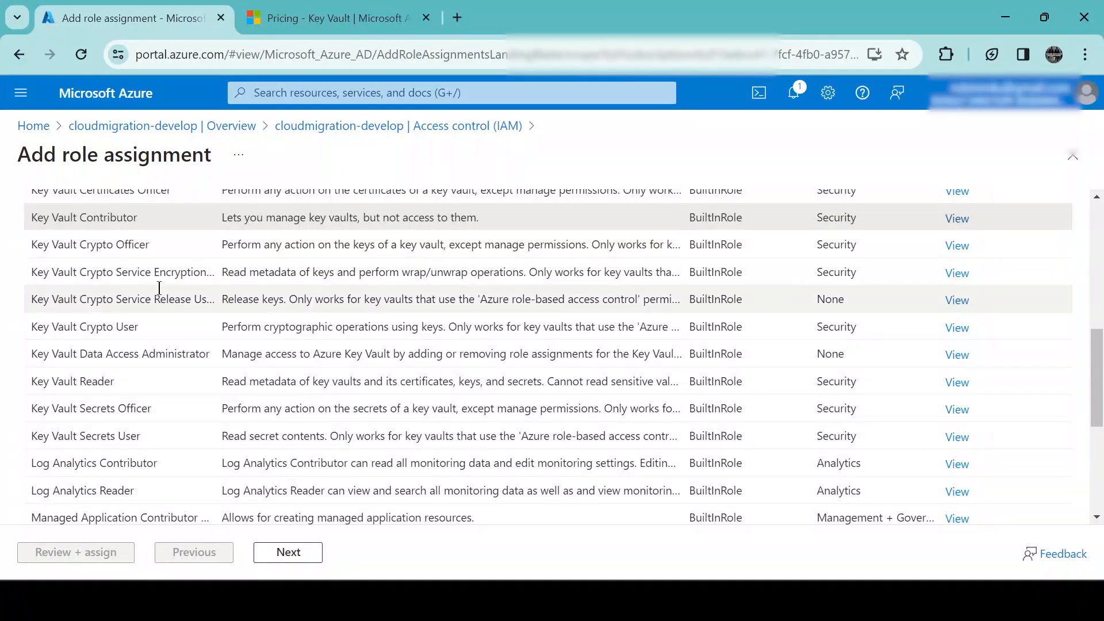
pyautogui.scroll(3, 206, 253)
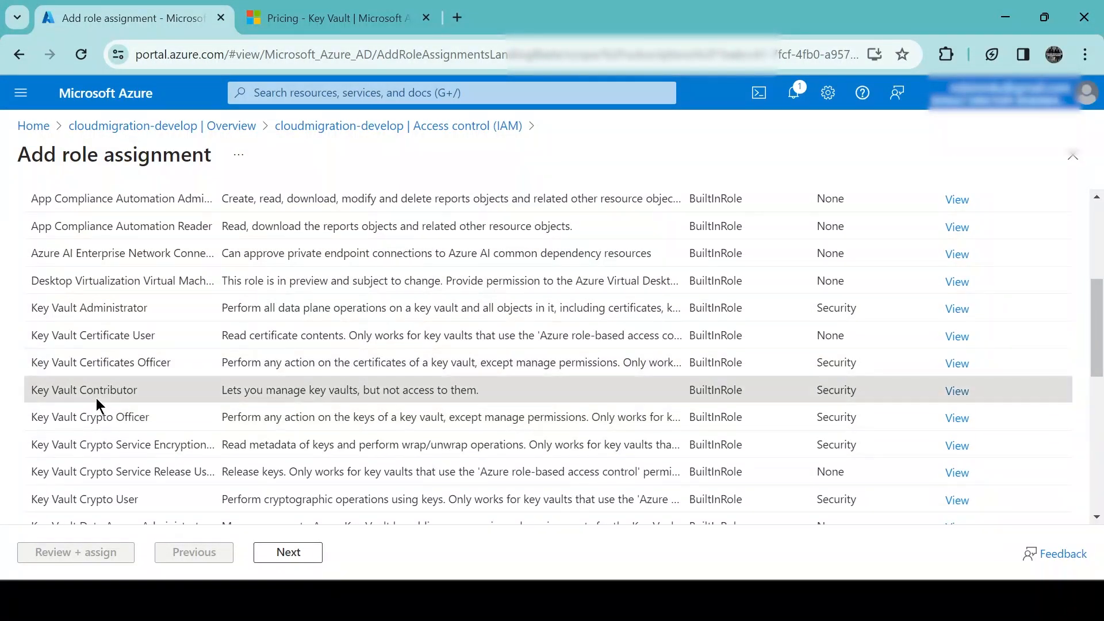
pyautogui.scroll(5, 321, 316)
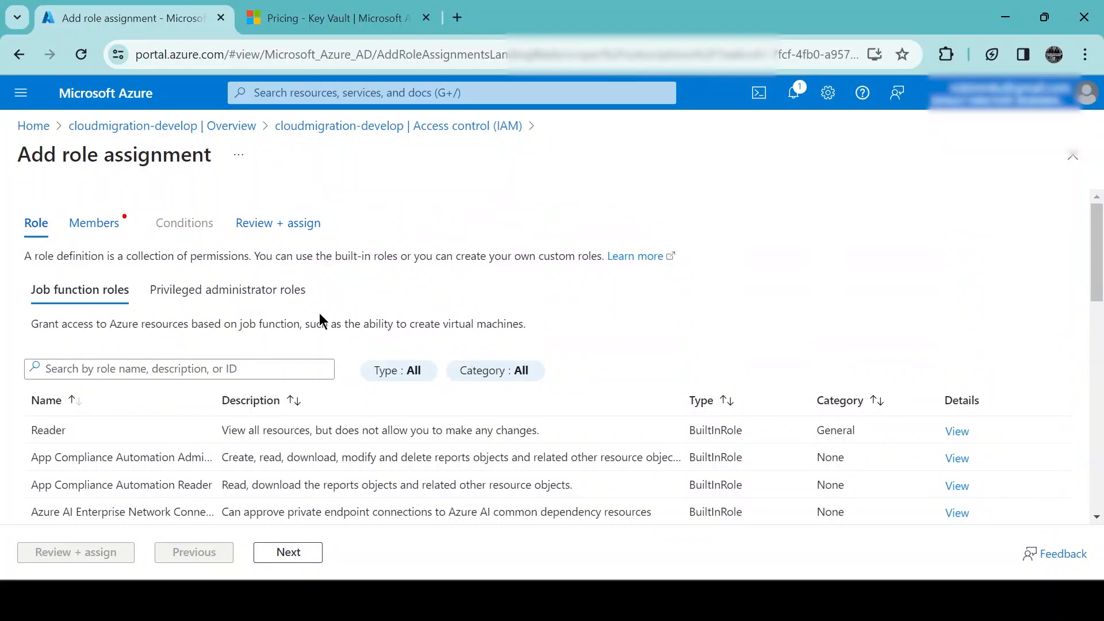
pyautogui.scroll(-3, 321, 314)
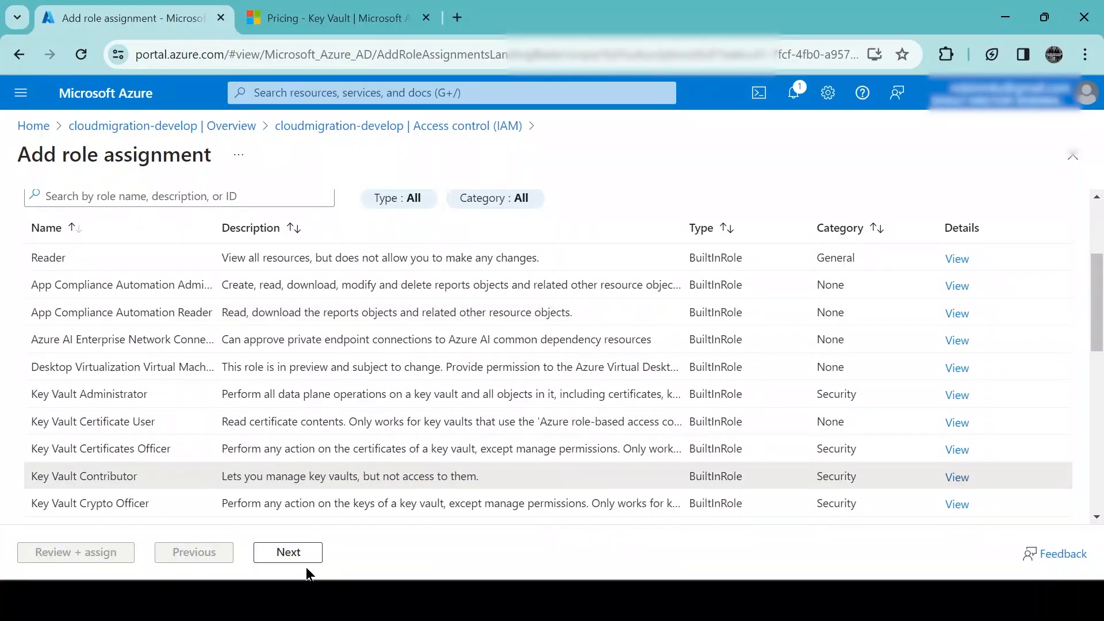
# Step: Add the listed user account as a member of the Key Vault Contributor role assignment
pyautogui.click(288, 554)
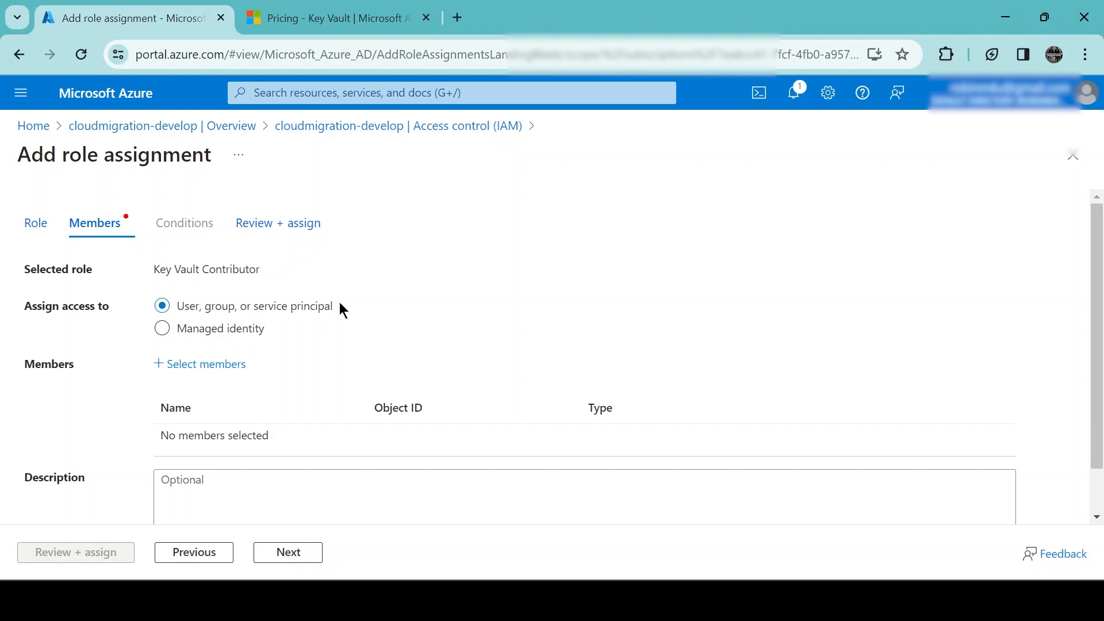
pyautogui.scroll(-1, 199, 425)
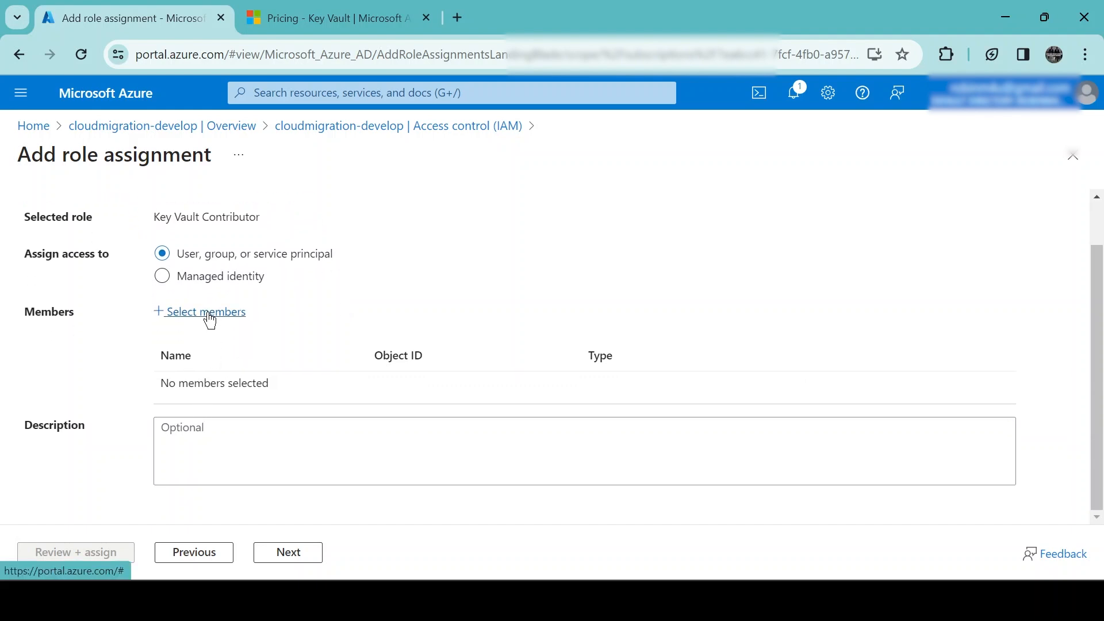
pyautogui.click(207, 315)
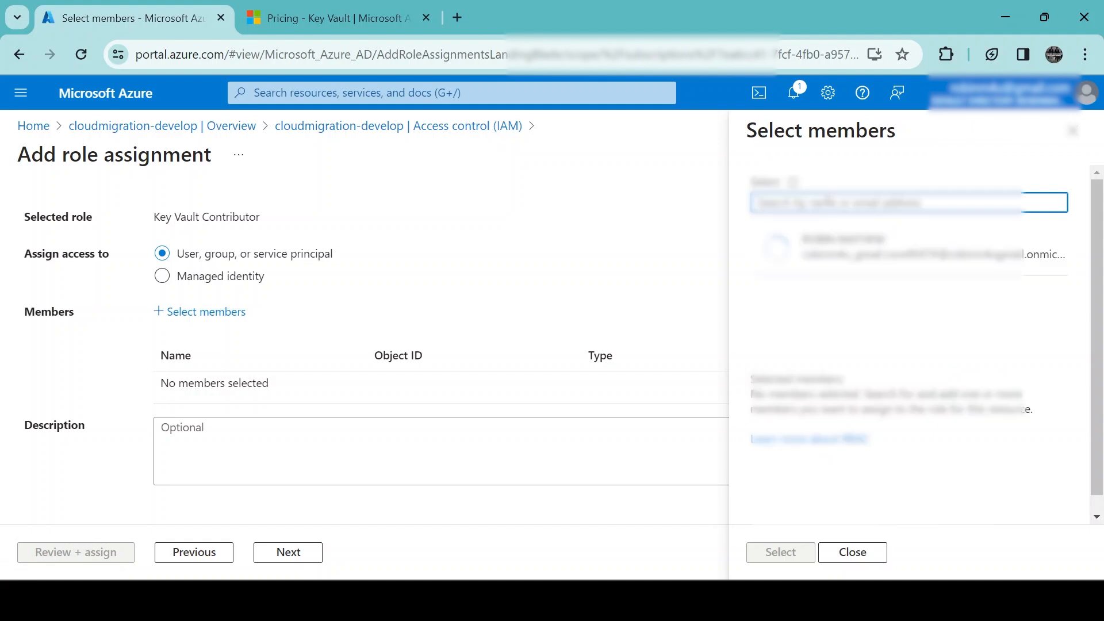
pyautogui.click(877, 253)
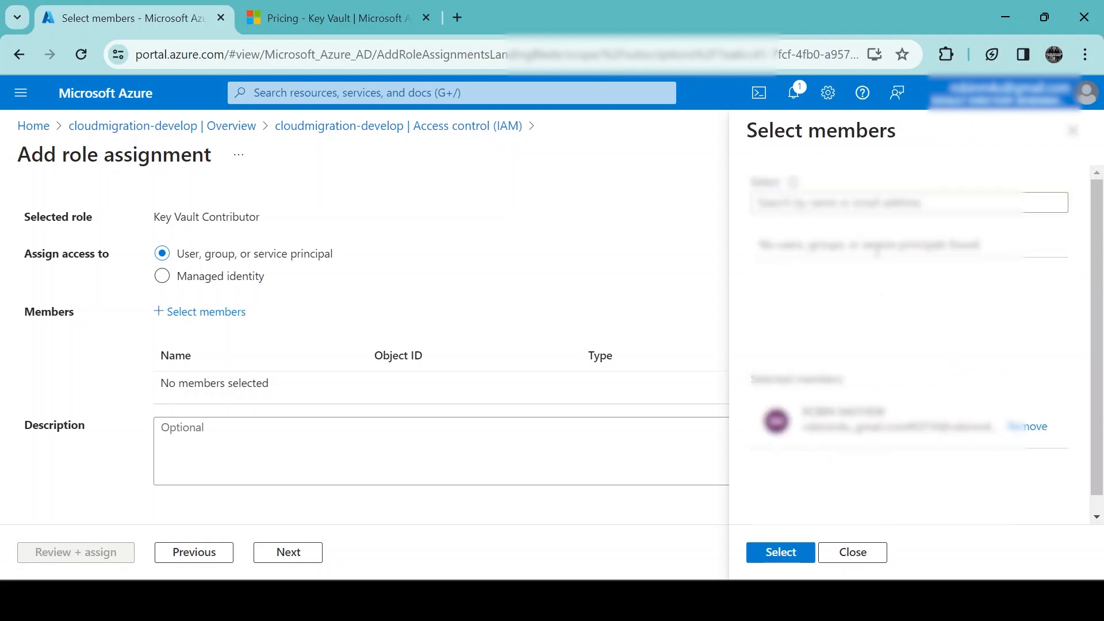
pyautogui.click(803, 554)
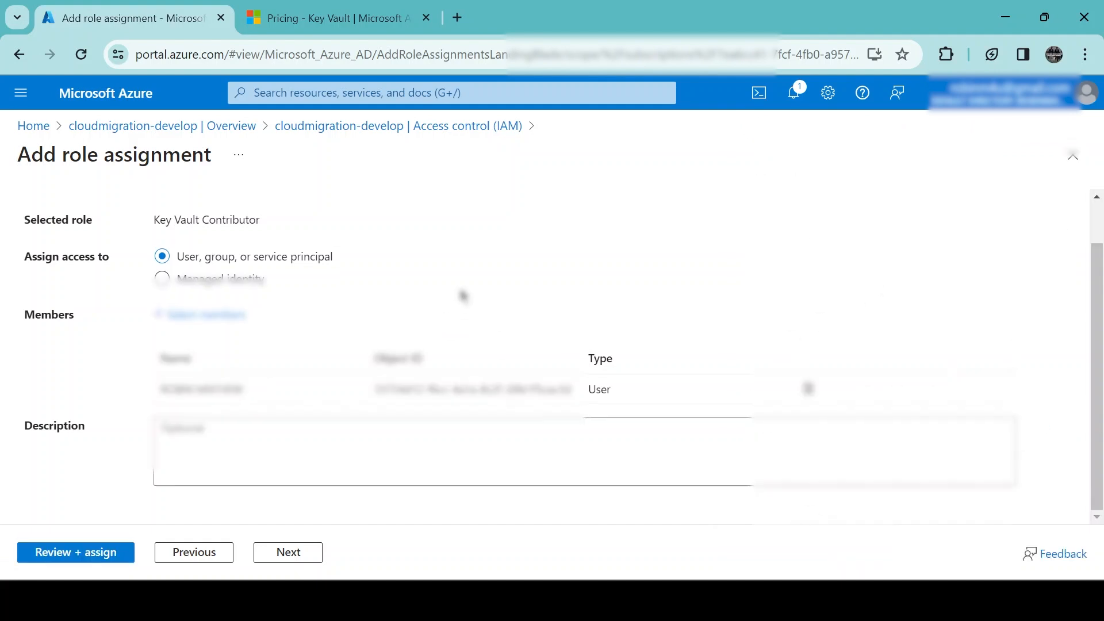
# Step: Review the member and role details and submit the Key Vault Contributor role assignment
pyautogui.scroll(1, 313, 313)
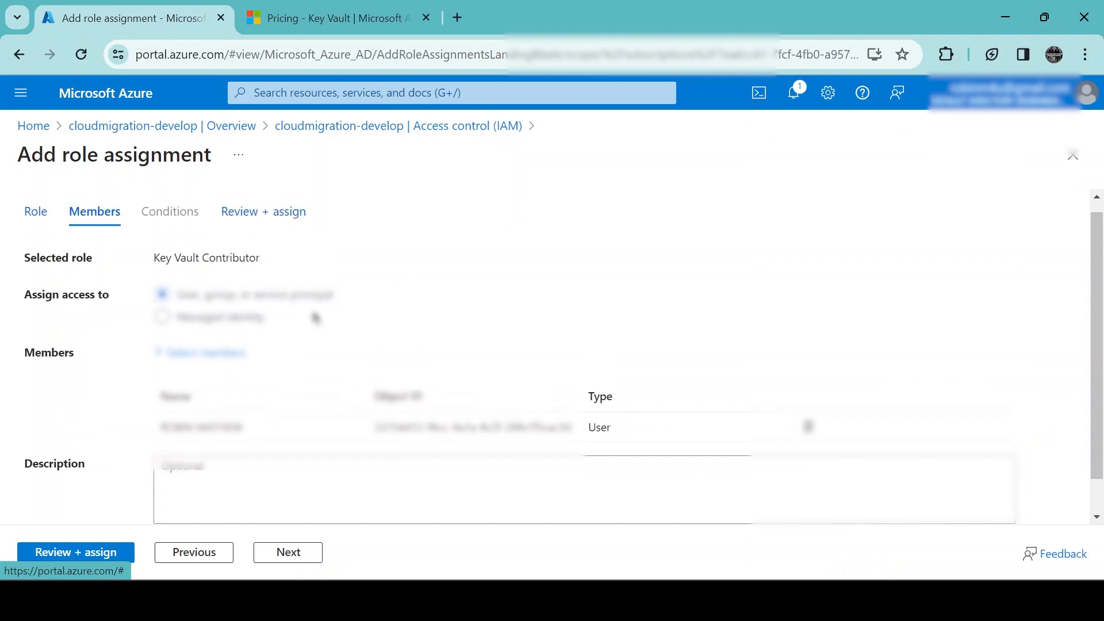
pyautogui.scroll(-1, 277, 385)
pyautogui.click(266, 548)
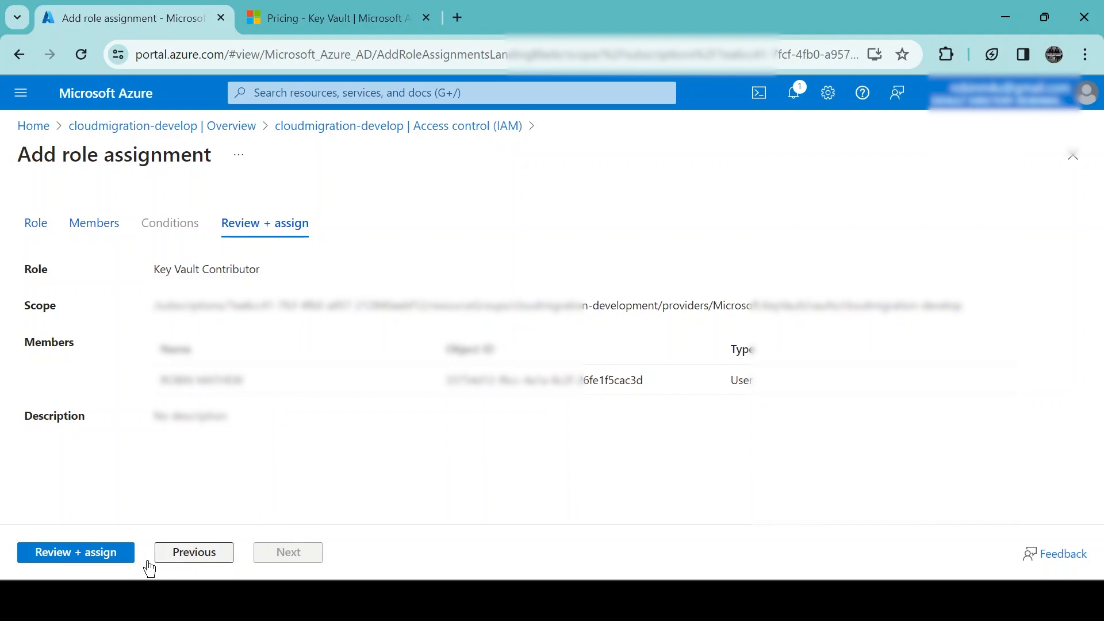
pyautogui.click(100, 553)
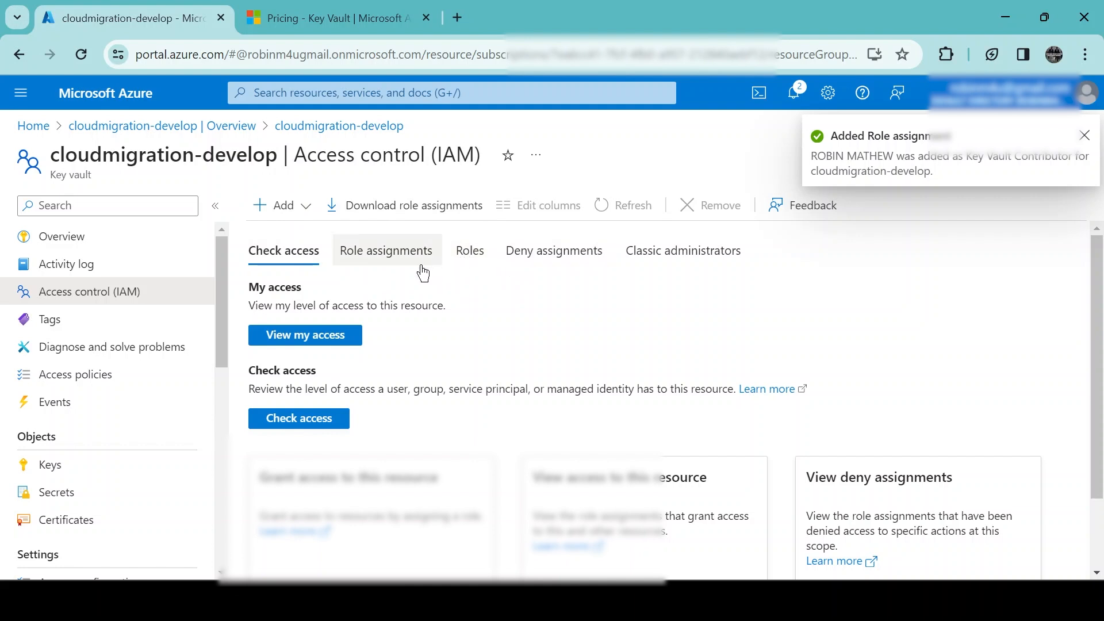
# Step: Check the key vault's role assignments list for the Key Vault Contributor entry
pyautogui.click(381, 253)
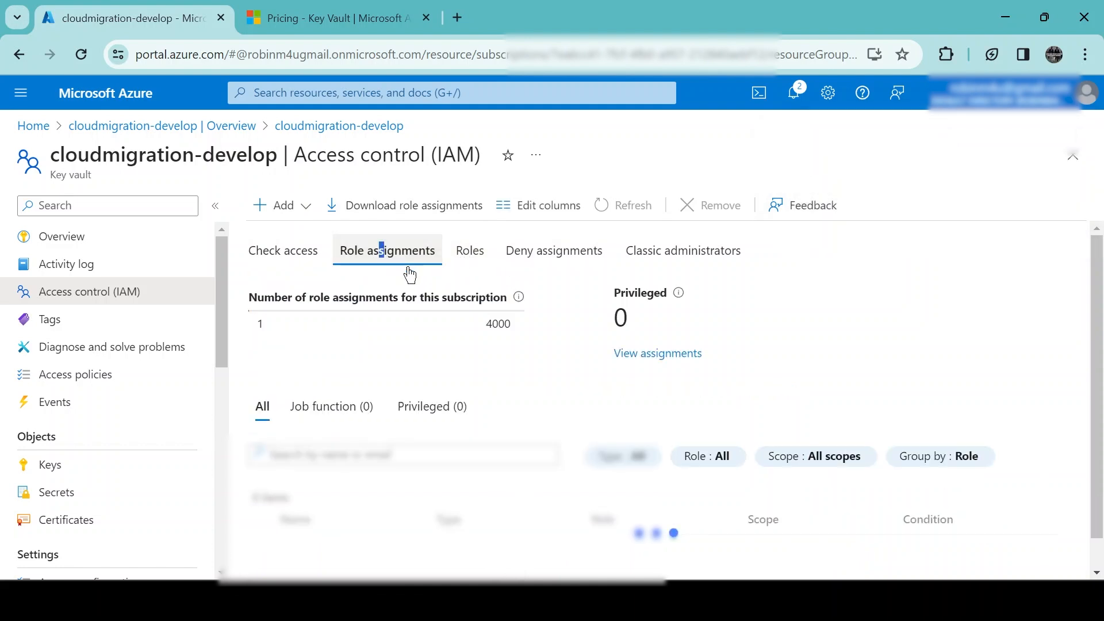
pyautogui.scroll(-2, 464, 374)
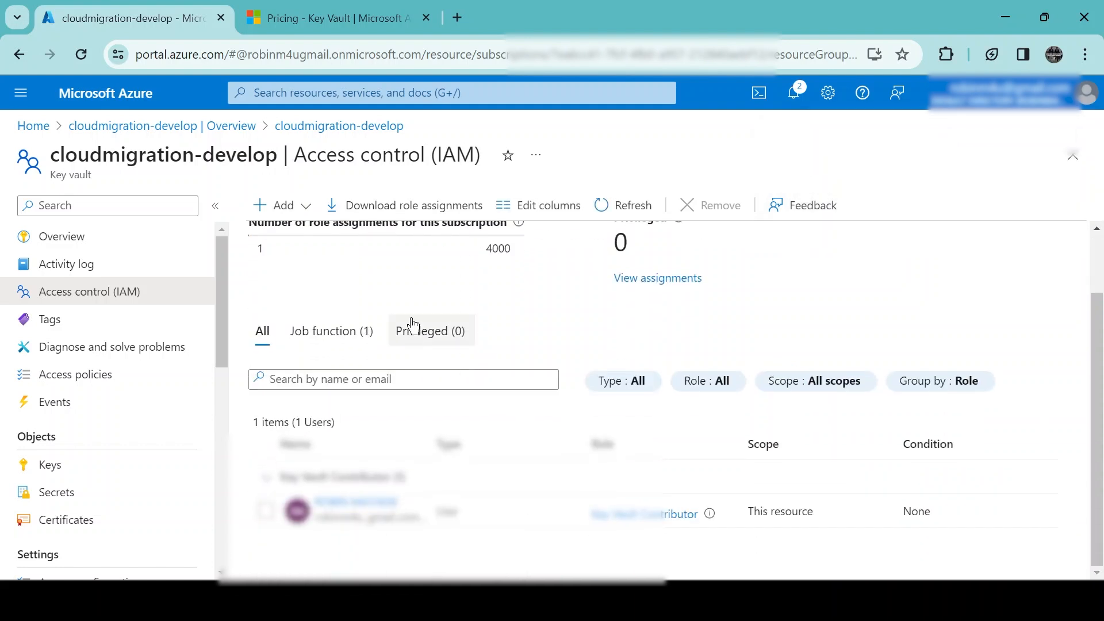
pyautogui.scroll(2, 421, 326)
pyautogui.scroll(-1, 439, 322)
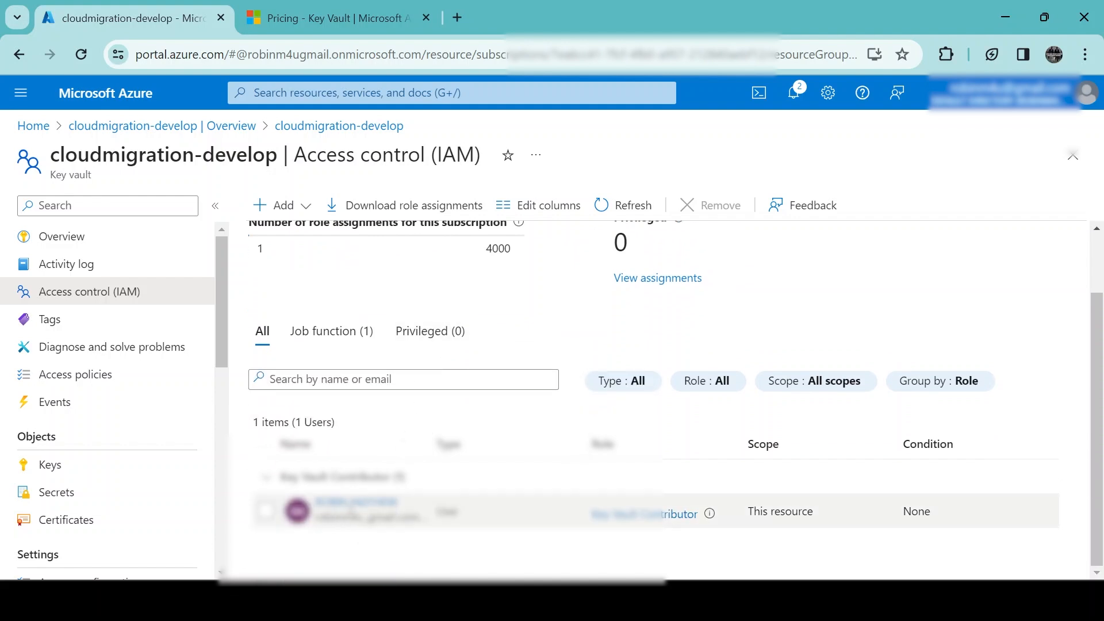
pyautogui.scroll(1, 396, 294)
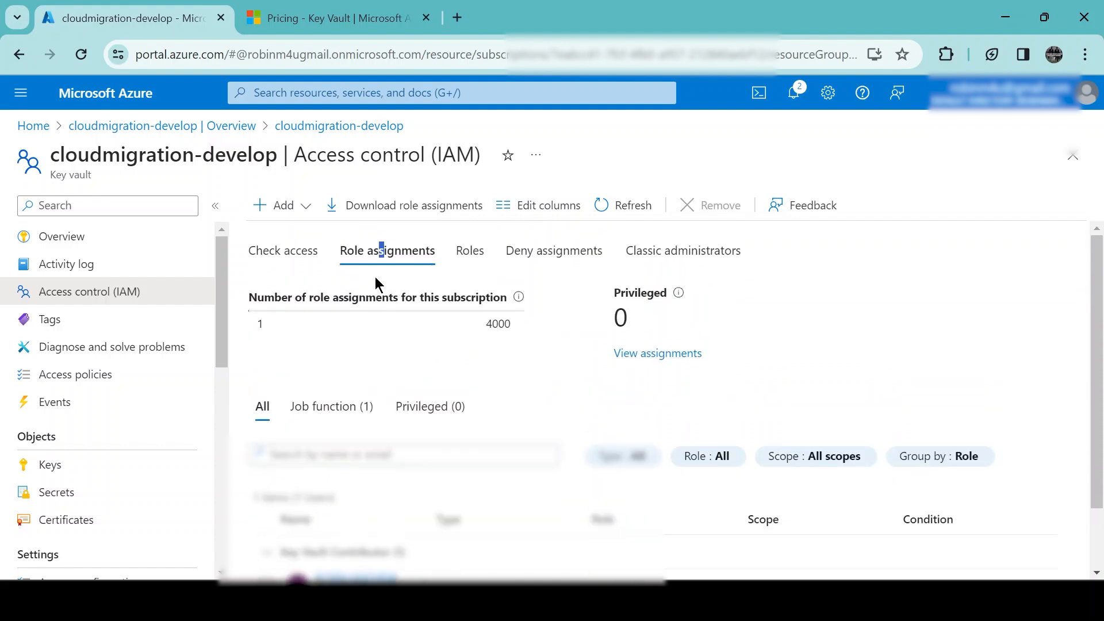
# Step: Check access to the key vault's Keys page and read the messages shown there
pyautogui.click(88, 475)
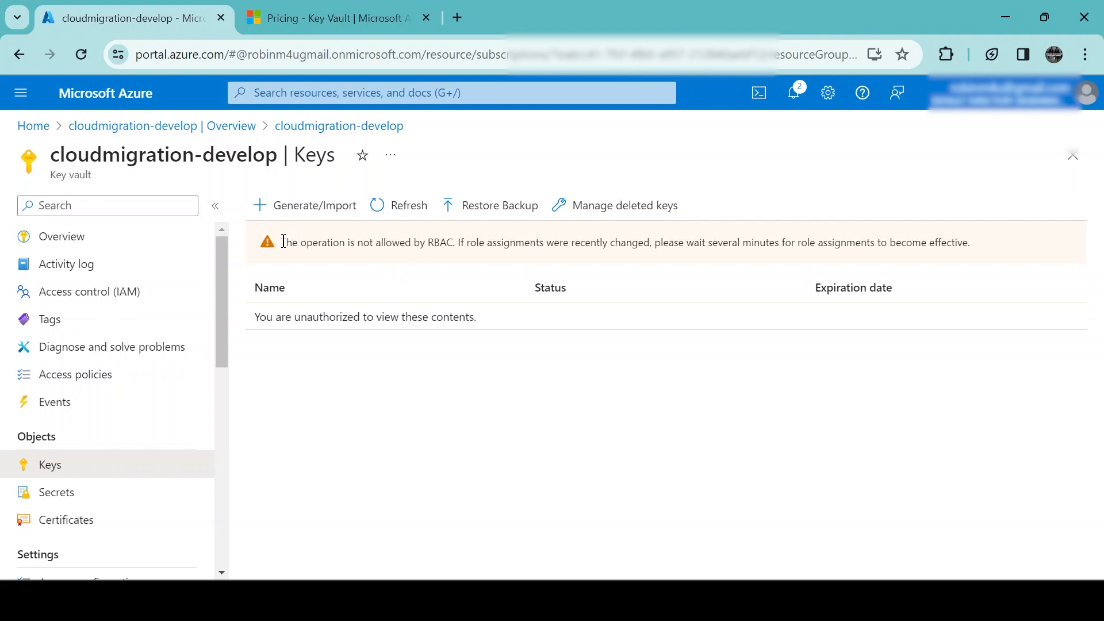
pyautogui.moveTo(281, 242); pyautogui.dragTo(973, 236)
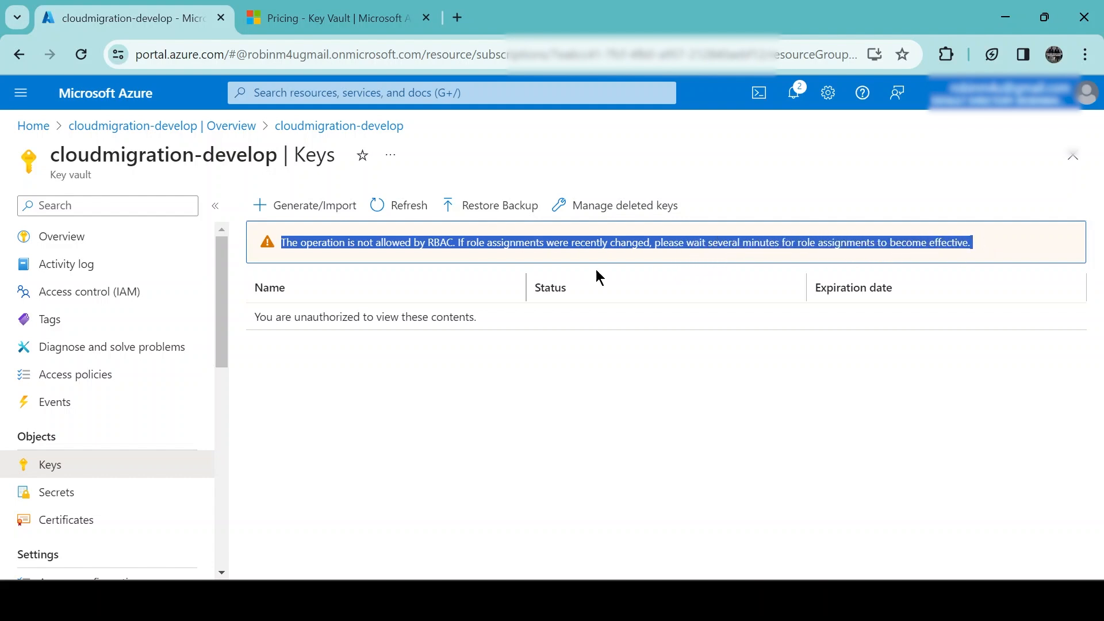
pyautogui.click(351, 381)
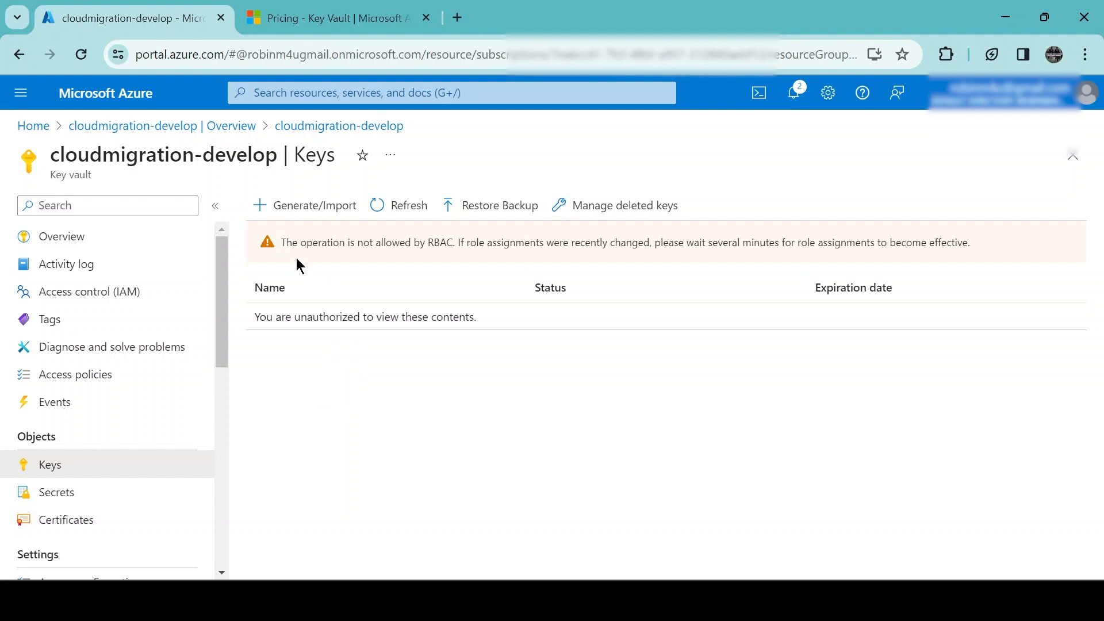
pyautogui.click(91, 464)
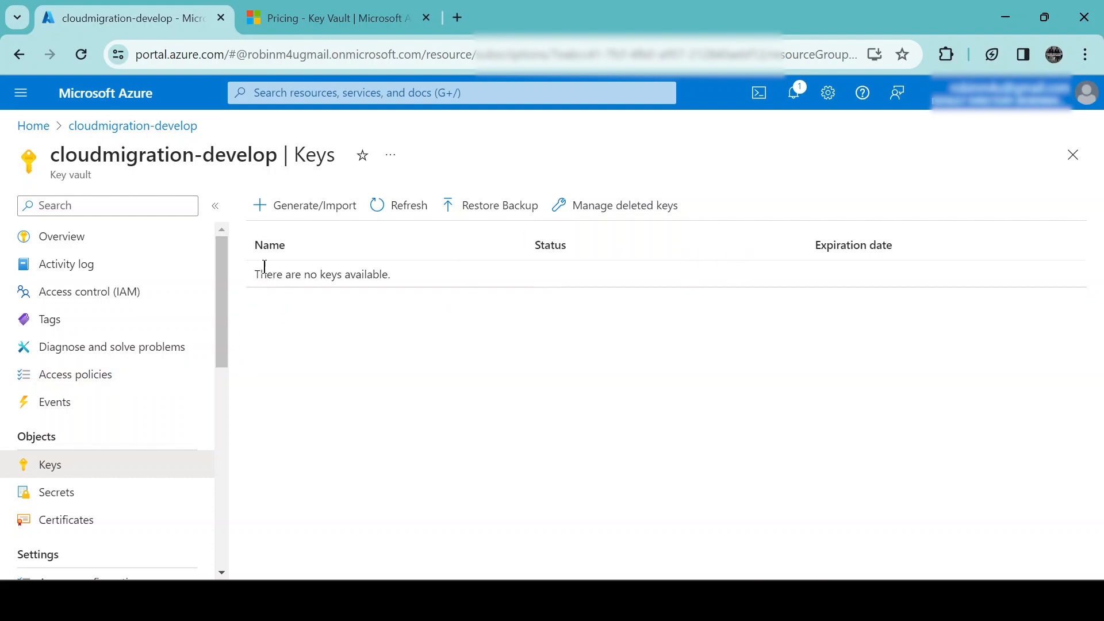
pyautogui.moveTo(254, 274); pyautogui.dragTo(396, 275)
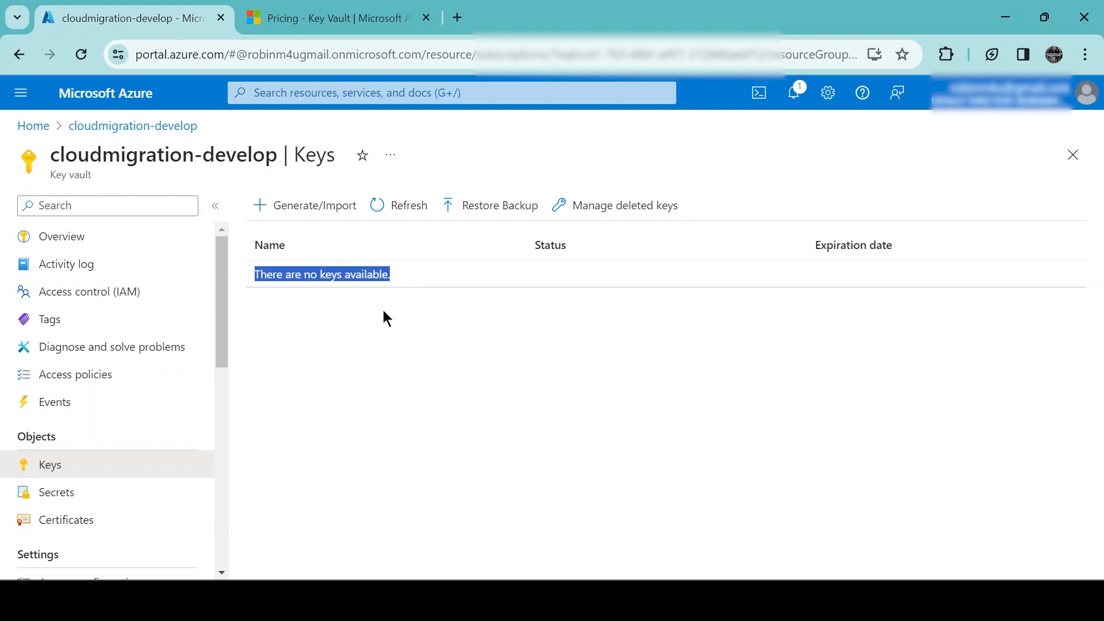
# Step: Check the key vault's Secrets and Certificates pages and return to the Keys page
pyautogui.click(109, 497)
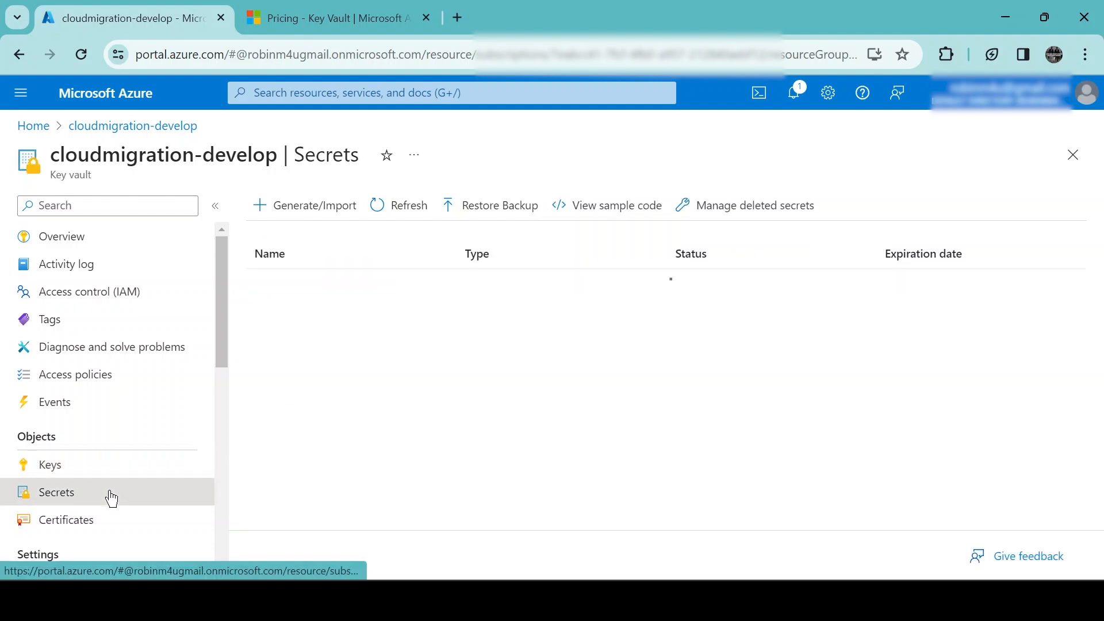
pyautogui.moveTo(254, 283); pyautogui.dragTo(425, 284)
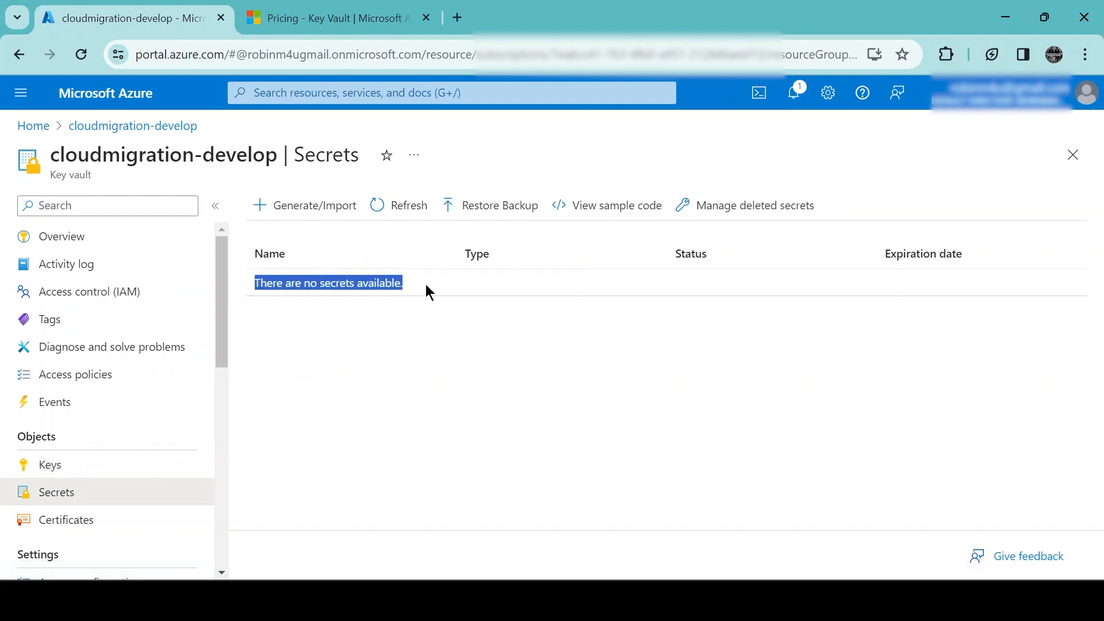
pyautogui.click(116, 520)
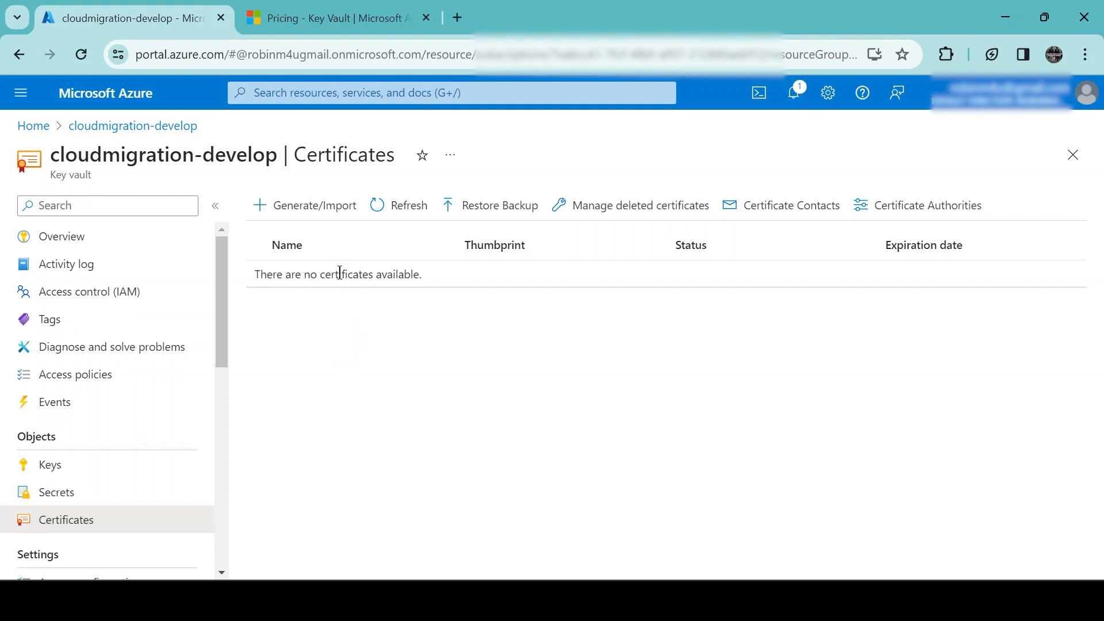
pyautogui.click(63, 467)
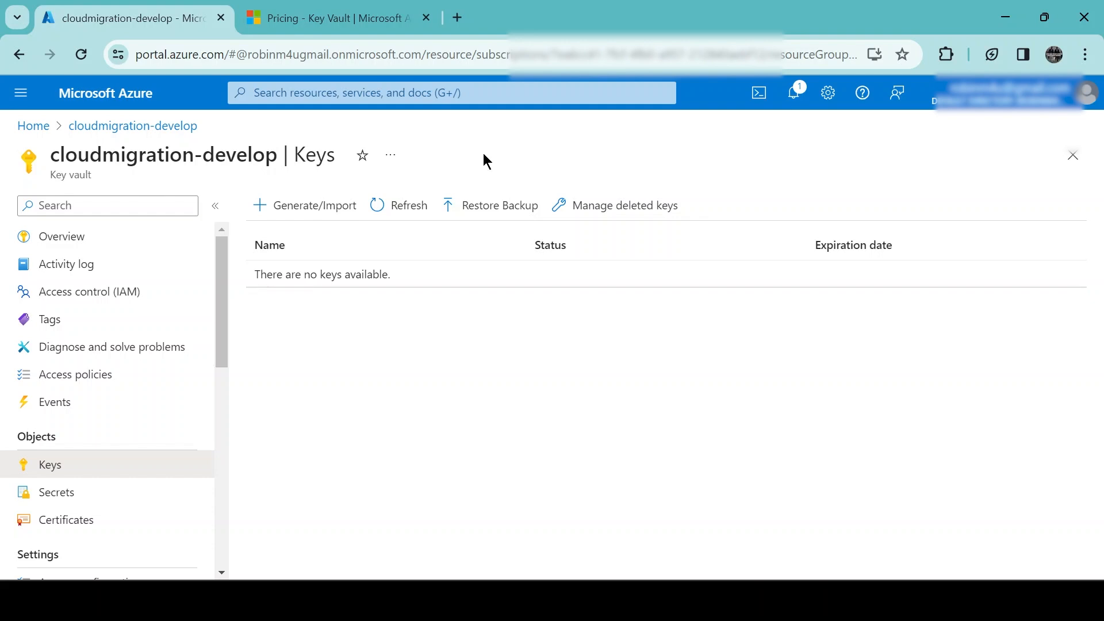
pyautogui.click(603, 600)
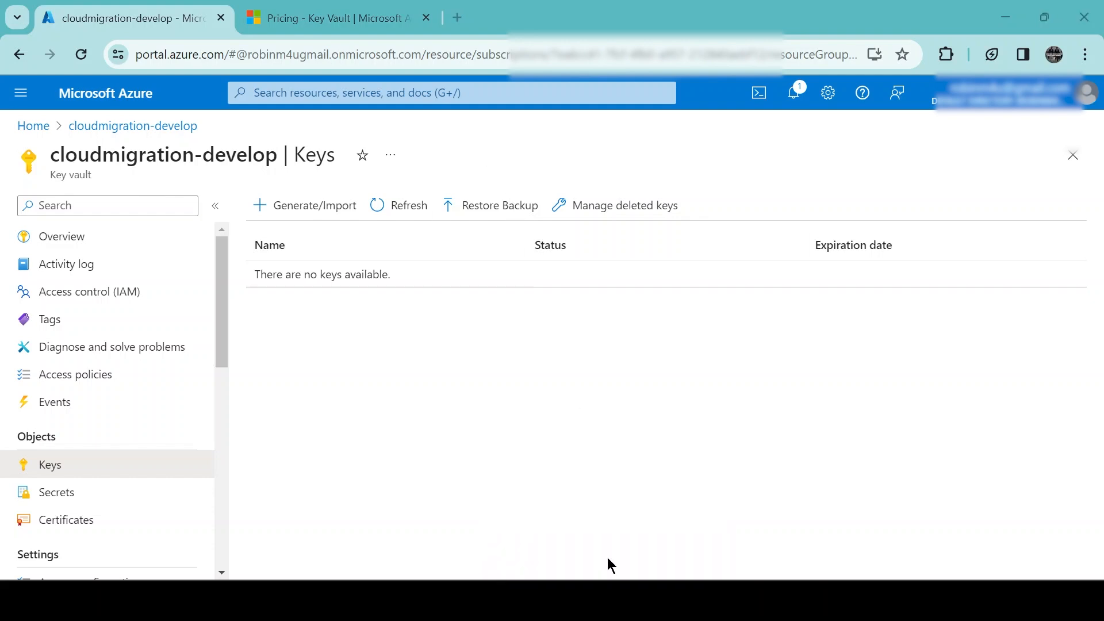